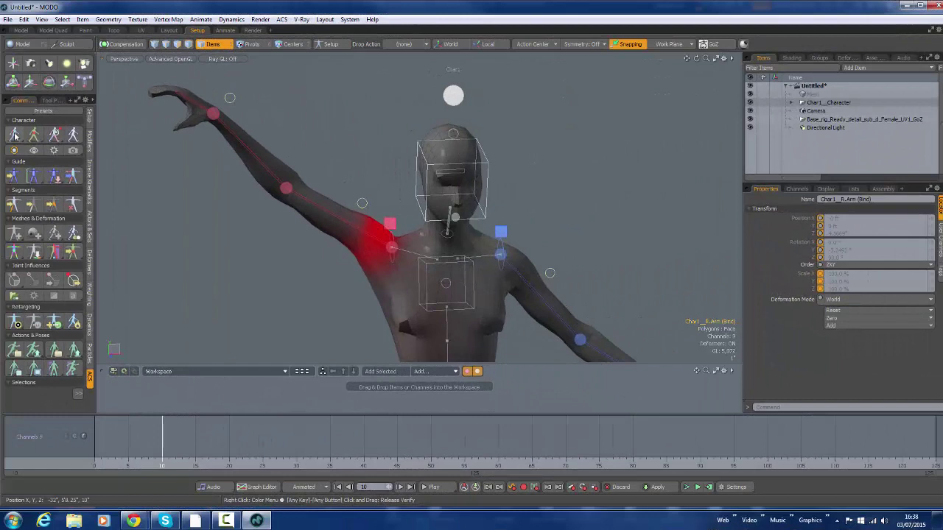
Display the character's bind skeleton in place of the rig controllers around the raised right arm
{"action": "left_click", "coordinate": [56, 135]}
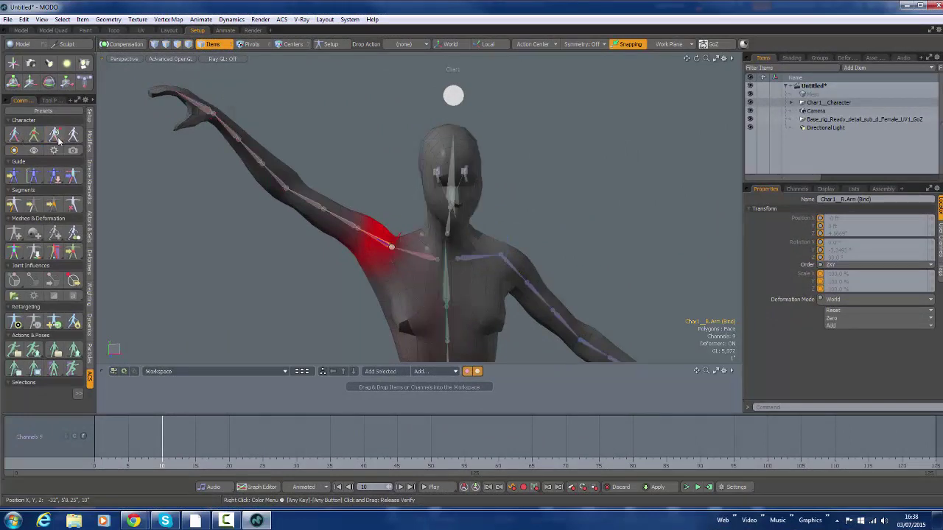
{"action": "left_click_drag", "start_coordinate": [233, 244], "coordinate": [369, 268], "text": "alt"}
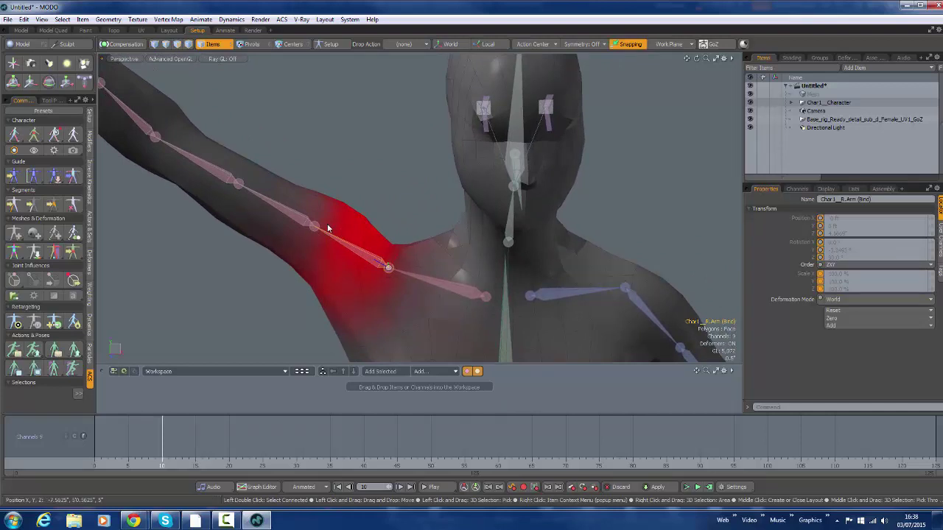
{"action": "left_click_drag", "start_coordinate": [294, 265], "coordinate": [355, 261], "text": "ctrl+alt"}
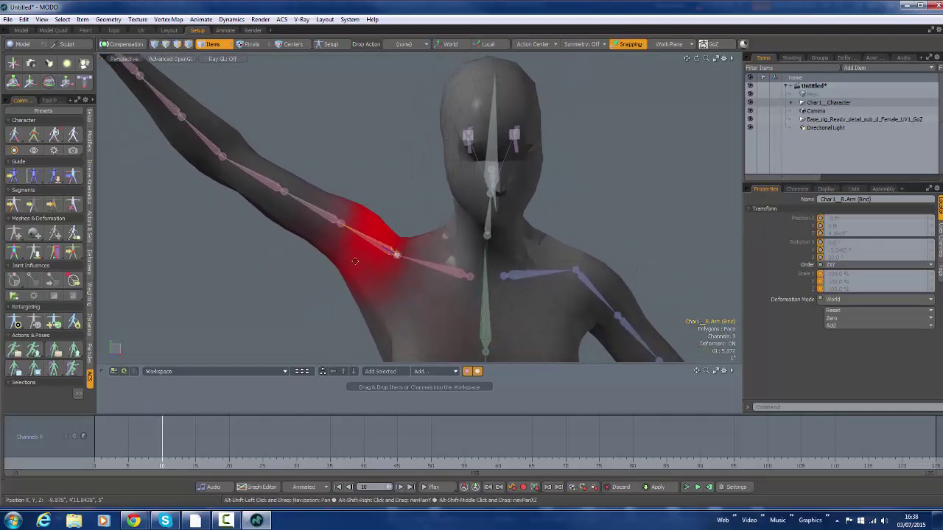
Add the Free Joint Influence preset from the ACS Assemblies to the scene
{"action": "left_click", "coordinate": [61, 114]}
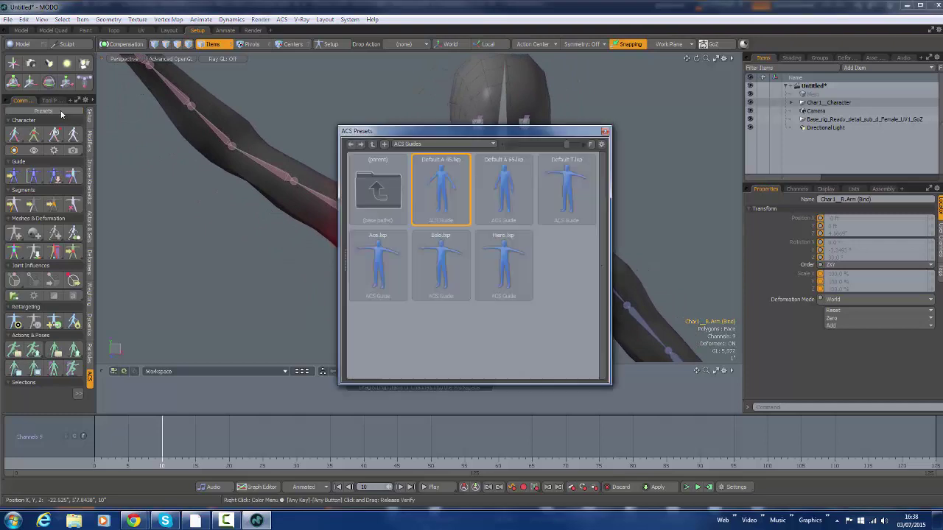
{"action": "left_click", "coordinate": [412, 143]}
{"action": "left_click", "coordinate": [419, 130]}
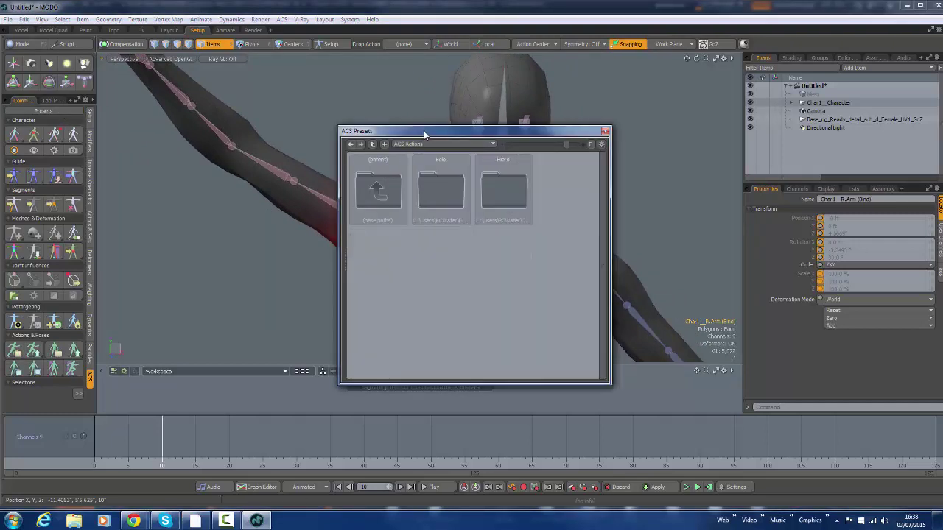
{"action": "left_click", "coordinate": [421, 143]}
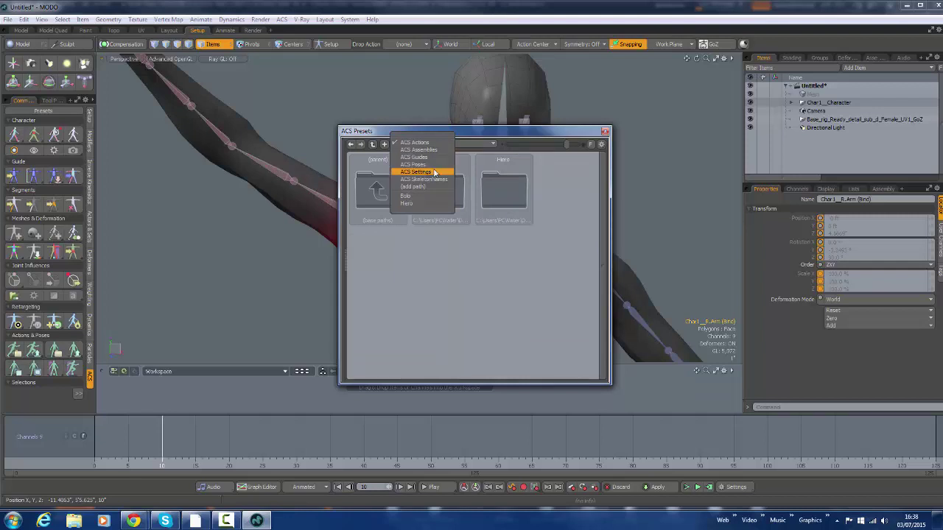
{"action": "left_click", "coordinate": [435, 172]}
{"action": "left_click", "coordinate": [424, 144]}
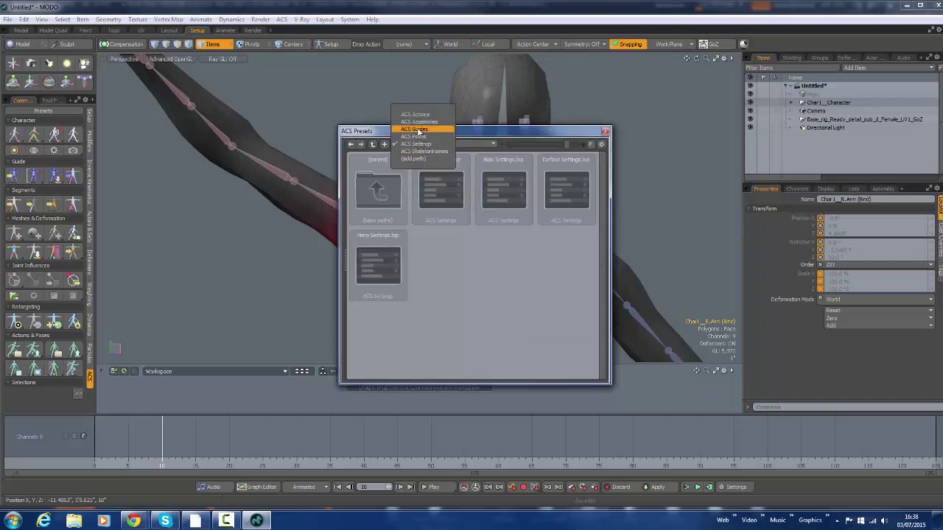
{"action": "left_click", "coordinate": [416, 122]}
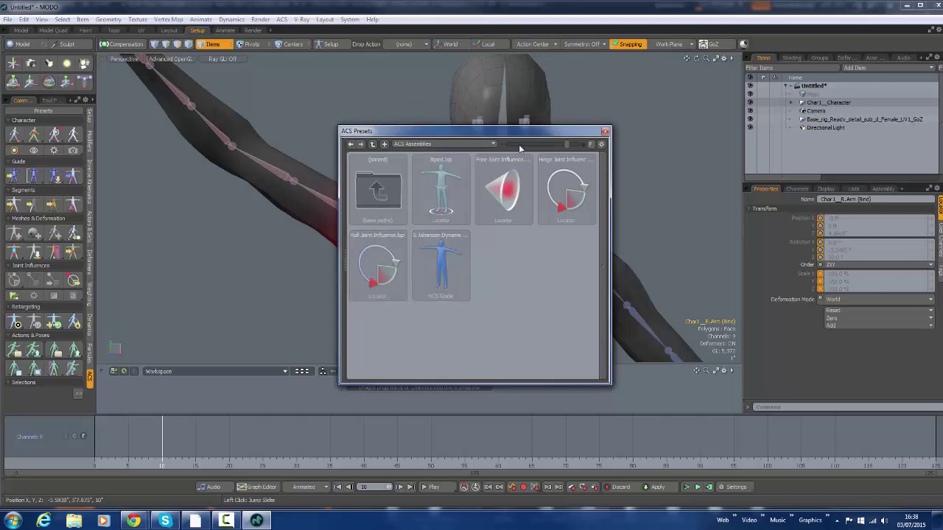
{"action": "left_click", "coordinate": [515, 196]}
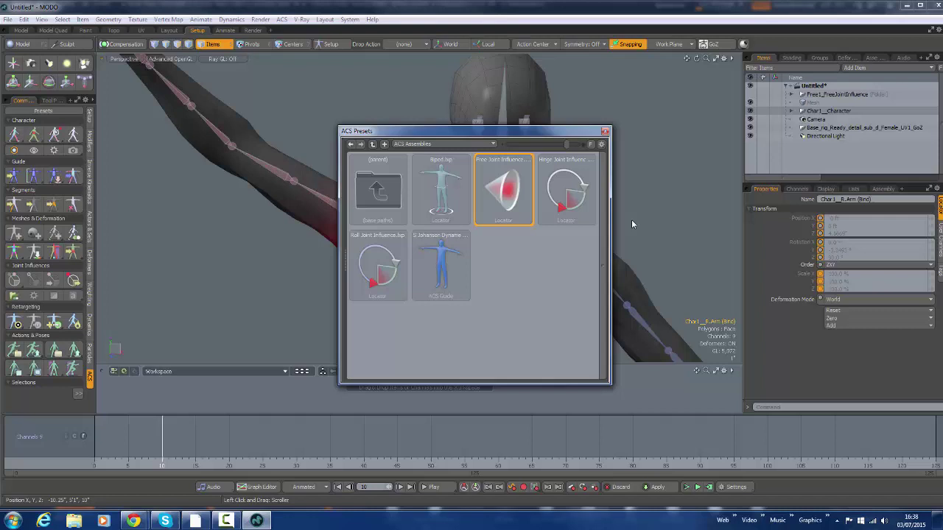
{"action": "left_click", "coordinate": [605, 133]}
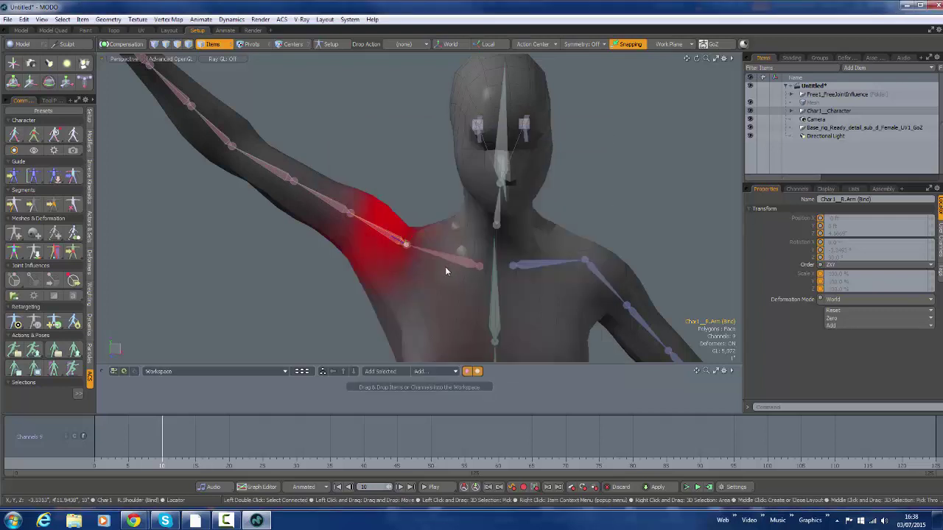
Expand the morph maps list and attach the free joint influence to the right upper arm's bind joint
{"action": "scroll", "coordinate": [445, 267], "scroll_direction": "down", "scroll_amount": 5}
{"action": "left_click", "coordinate": [856, 189]}
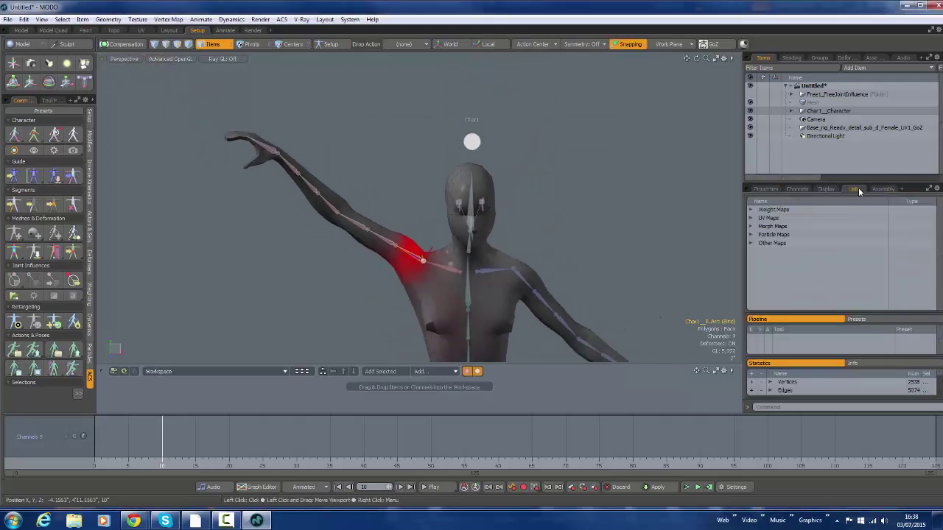
{"action": "left_click", "coordinate": [750, 226]}
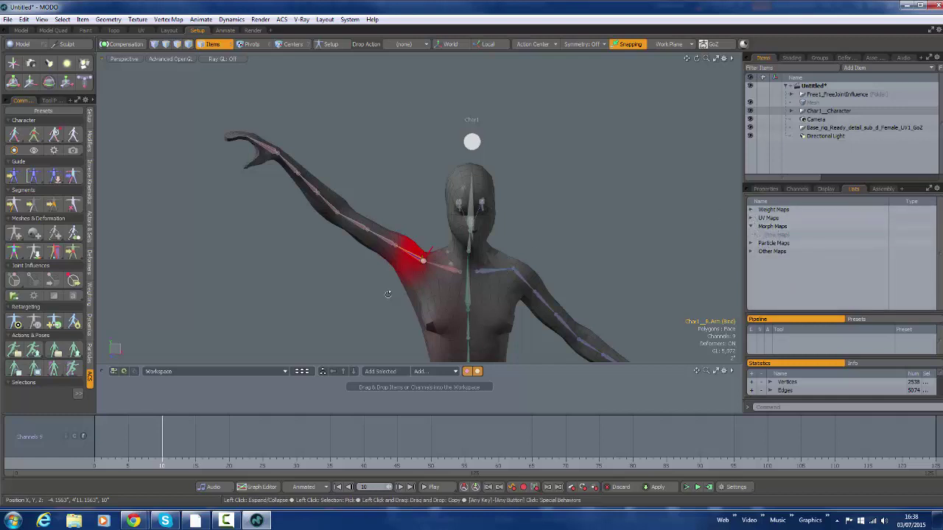
{"action": "left_click_drag", "start_coordinate": [388, 294], "coordinate": [283, 147], "text": "alt"}
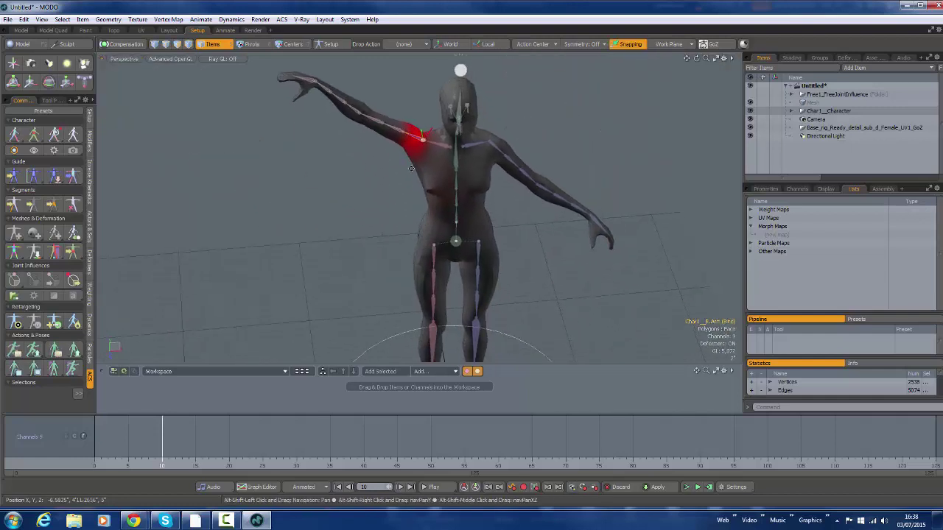
{"action": "left_click_drag", "start_coordinate": [486, 280], "coordinate": [412, 225], "text": "ctrl+alt"}
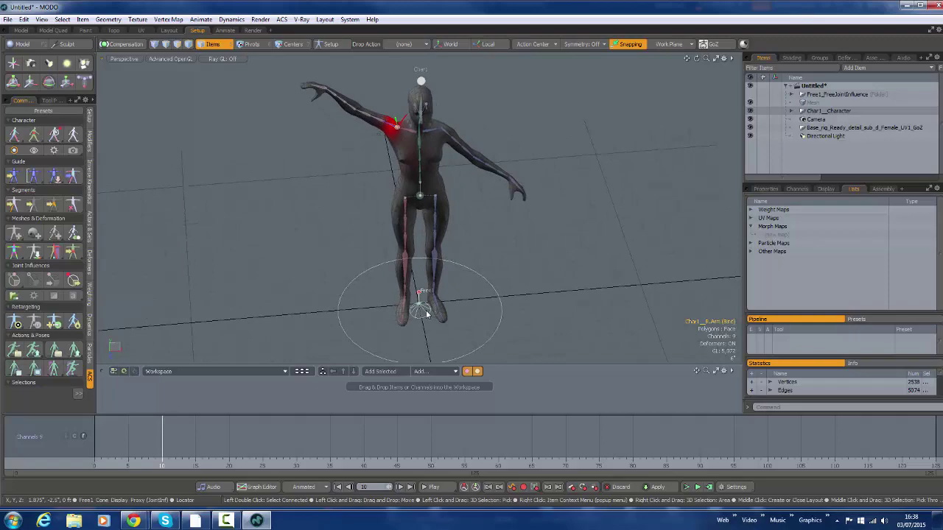
{"action": "left_click", "coordinate": [391, 123]}
{"action": "left_click", "coordinate": [391, 123]}
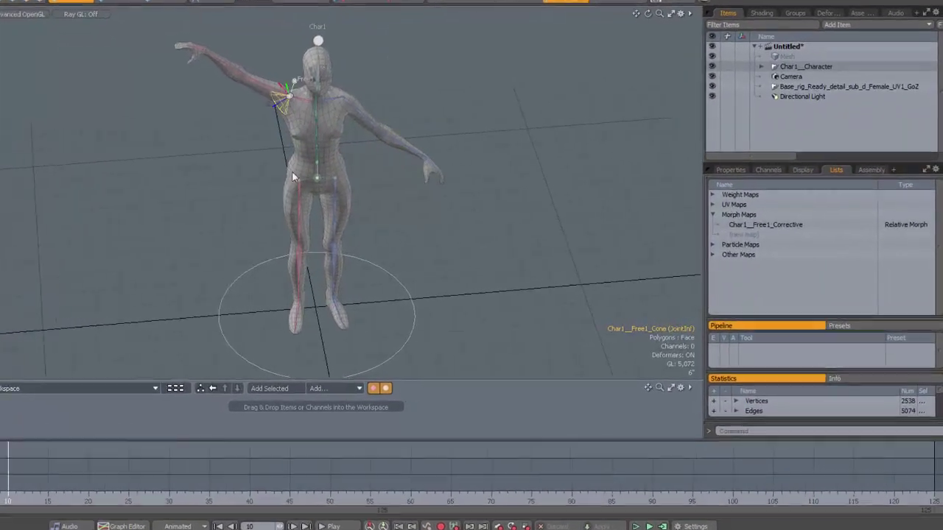
Examine the joint influence's cone and handle around the raised right shoulder
{"action": "left_click_drag", "start_coordinate": [291, 171], "coordinate": [432, 147], "text": "ctrl+alt"}
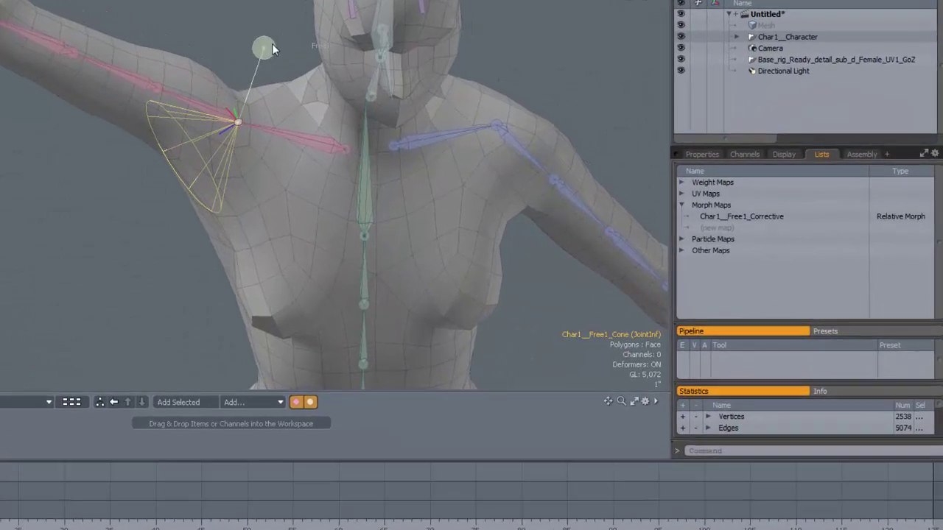
{"action": "left_click", "coordinate": [164, 98]}
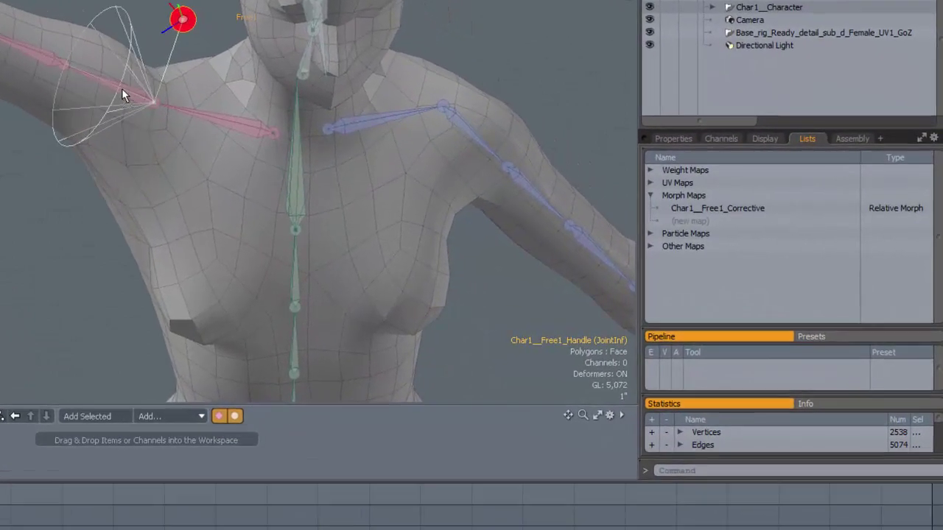
{"action": "left_click_drag", "start_coordinate": [165, 101], "coordinate": [234, 182], "text": "alt"}
{"action": "scroll", "coordinate": [156, 170], "scroll_direction": "up", "scroll_amount": 3}
{"action": "left_click_drag", "start_coordinate": [164, 205], "coordinate": [220, 213], "text": "alt"}
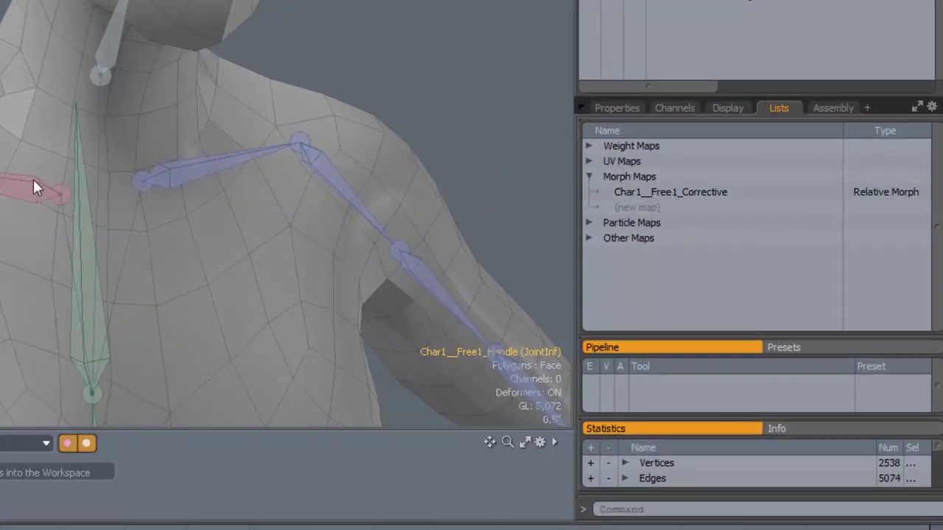
{"action": "scroll", "coordinate": [15, 193], "scroll_direction": "down", "scroll_amount": 4}
{"action": "scroll", "coordinate": [3, 254], "scroll_direction": "up", "scroll_amount": 2}
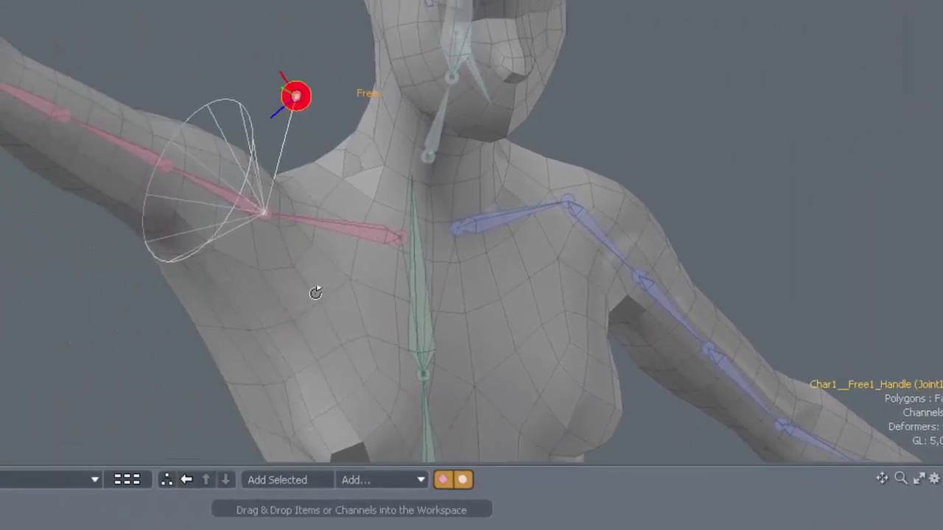
{"action": "left_click_drag", "start_coordinate": [315, 292], "coordinate": [790, 324], "text": "alt"}
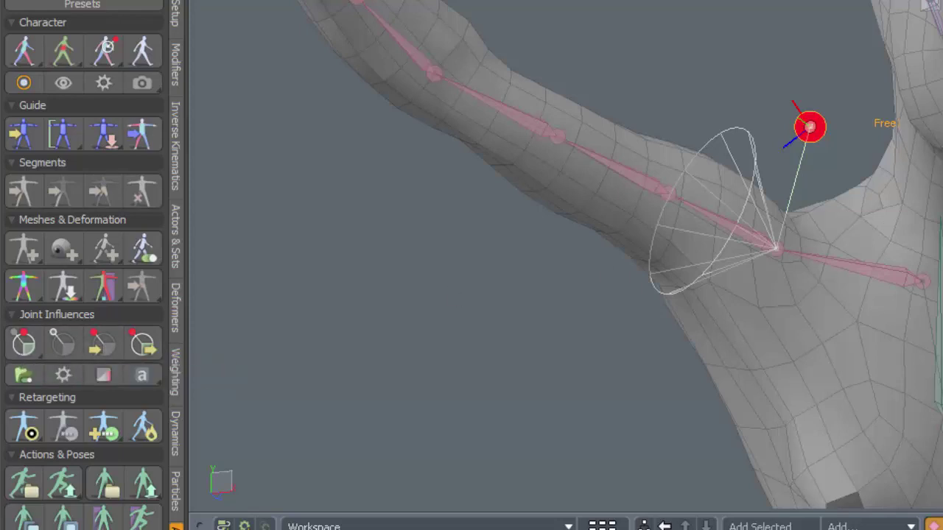
Select the free joint influence's cone and start editing its corrective morph at the right shoulder
{"action": "left_click", "coordinate": [752, 153]}
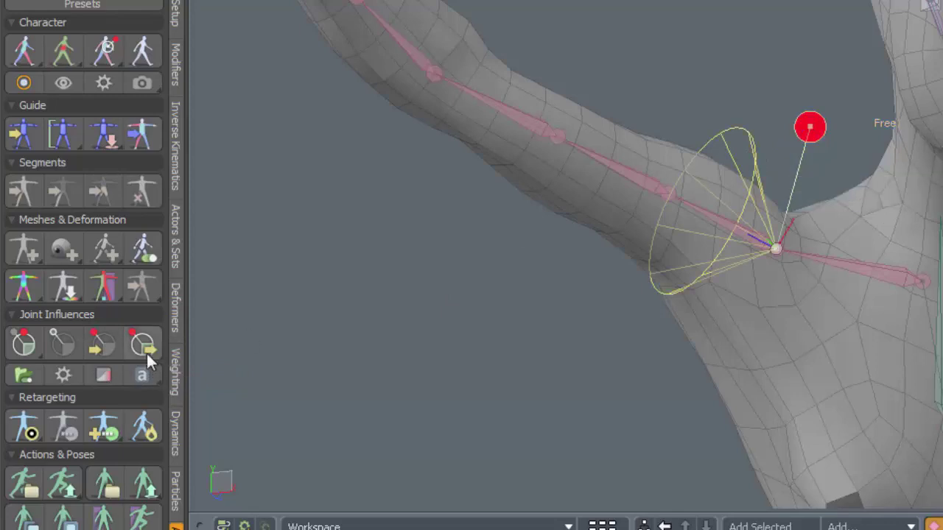
{"action": "left_click", "coordinate": [111, 343]}
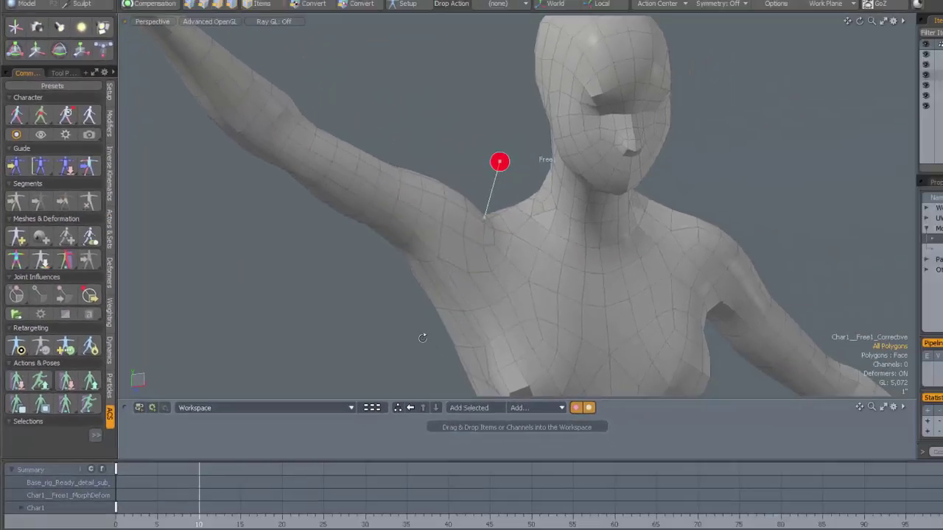
{"action": "left_click_drag", "start_coordinate": [422, 338], "coordinate": [381, 326], "text": "alt"}
{"action": "left_click_drag", "start_coordinate": [446, 322], "coordinate": [413, 241], "text": "ctrl+alt"}
{"action": "left_click_drag", "start_coordinate": [337, 237], "coordinate": [373, 253], "text": "alt+shift"}
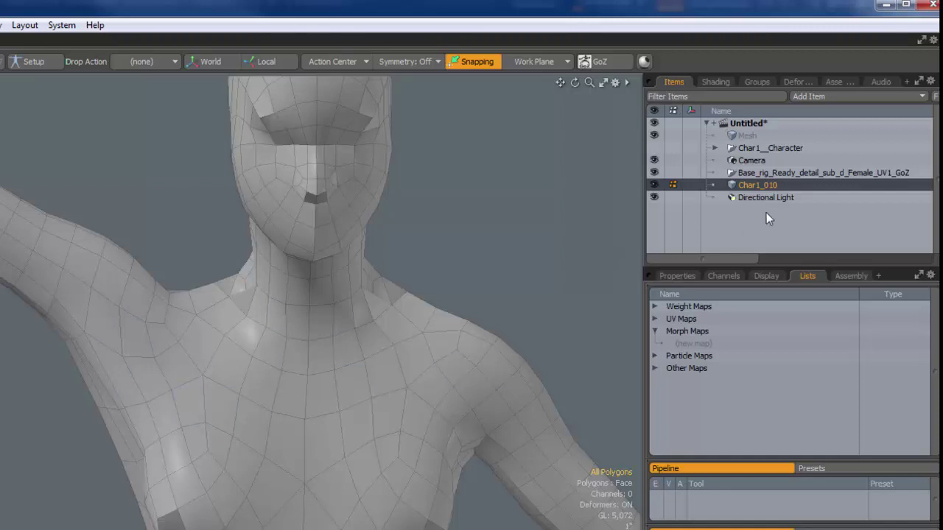
Rename the Char1_010 mesh item as for morphs
{"action": "double_click", "coordinate": [768, 185]}
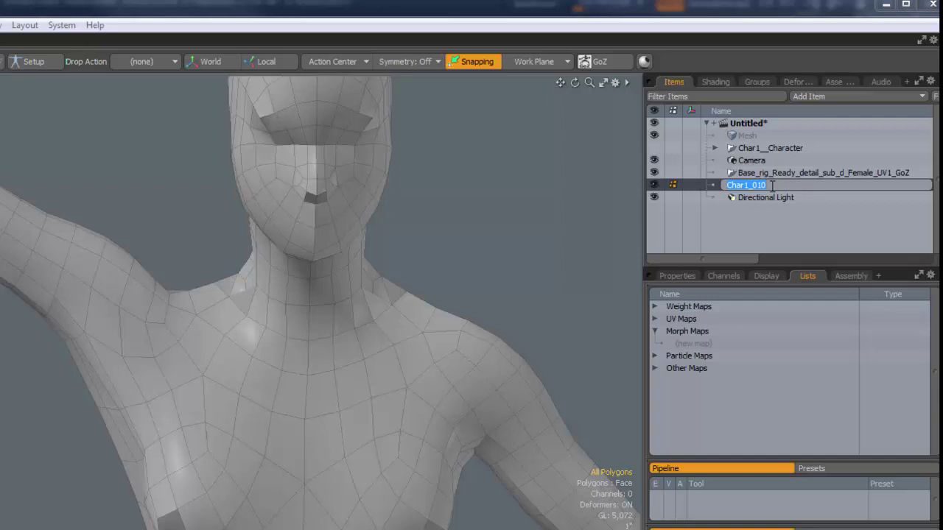
{"action": "type", "text": "for morphs"}
{"action": "key", "text": "Return"}
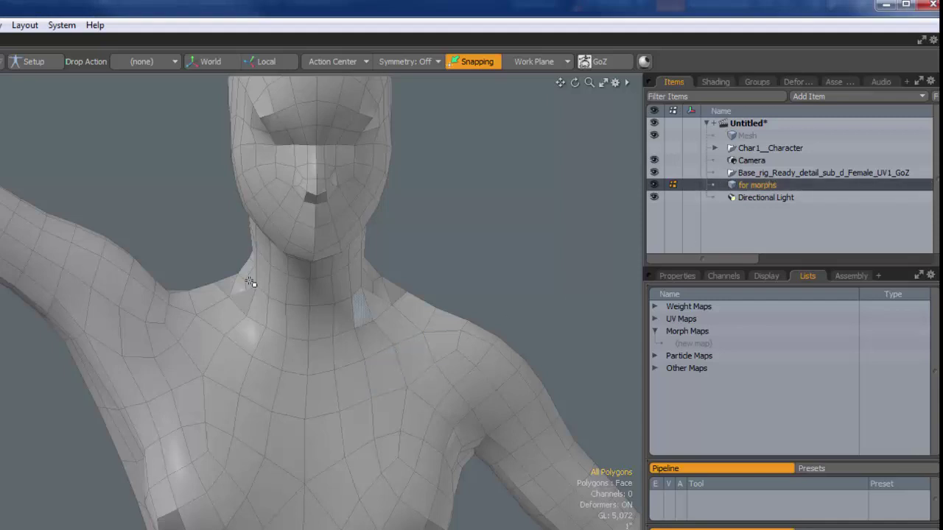
Switch to item mode and send the for morphs mesh to ZBrush through GoZ
{"action": "mouse_move", "coordinate": [362, 402]}
{"action": "left_mouse_down", "text": "ctrl+alt"}
{"action": "mouse_move", "coordinate": [288, 382]}
{"action": "mouse_move", "coordinate": [353, 391]}
{"action": "left_mouse_up", "text": "ctrl+alt"}
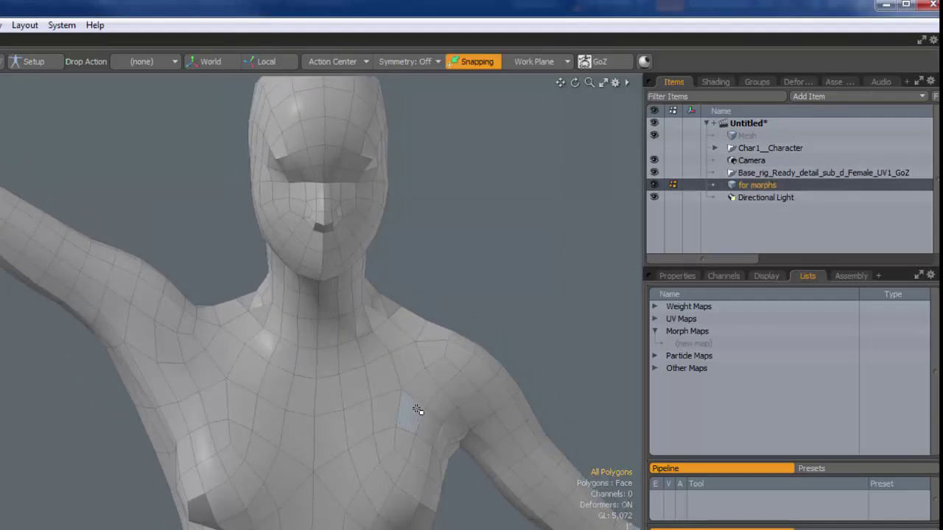
{"action": "key", "text": "5"}
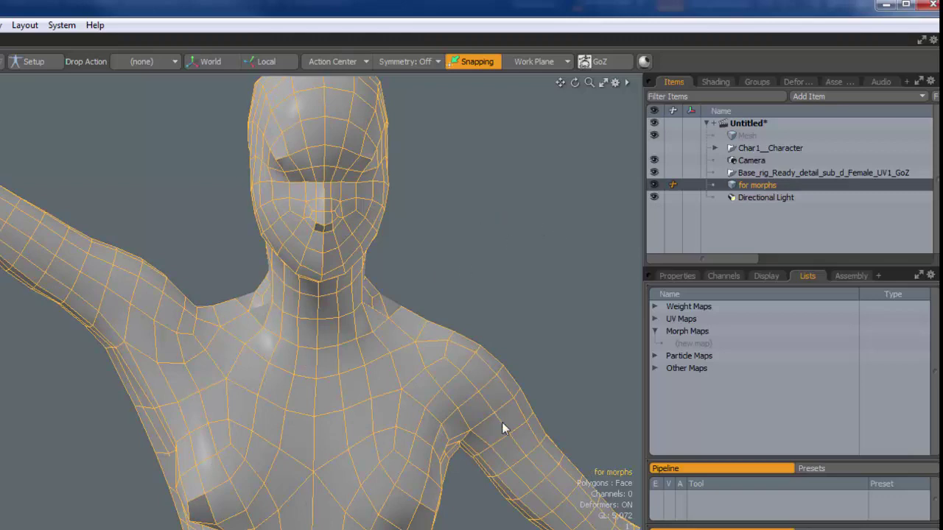
{"action": "left_click", "coordinate": [596, 61]}
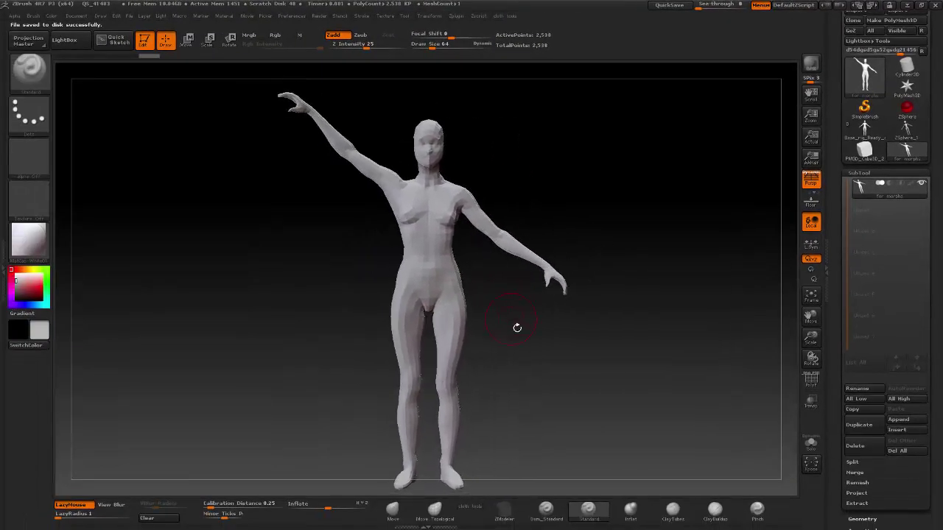
Choose the Move Topological brush and turn on the polyframe display for the imported body mesh
{"action": "left_click_drag", "start_coordinate": [517, 327], "coordinate": [610, 335]}
{"action": "left_click_drag", "start_coordinate": [811, 339], "coordinate": [811, 340]}
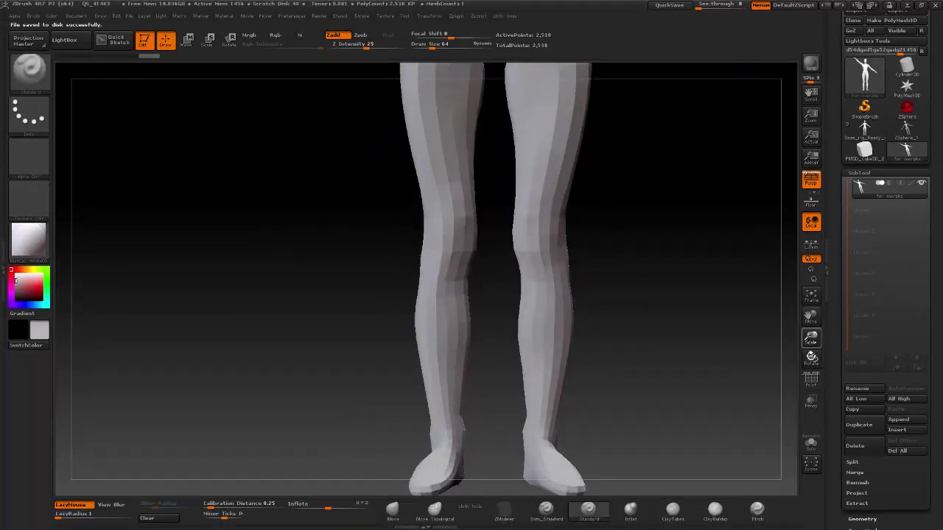
{"action": "left_click_drag", "start_coordinate": [690, 110], "coordinate": [698, 368], "text": "alt"}
{"action": "left_click_drag", "start_coordinate": [662, 226], "coordinate": [700, 482], "text": "alt"}
{"action": "left_click_drag", "start_coordinate": [711, 211], "coordinate": [723, 343], "text": "alt"}
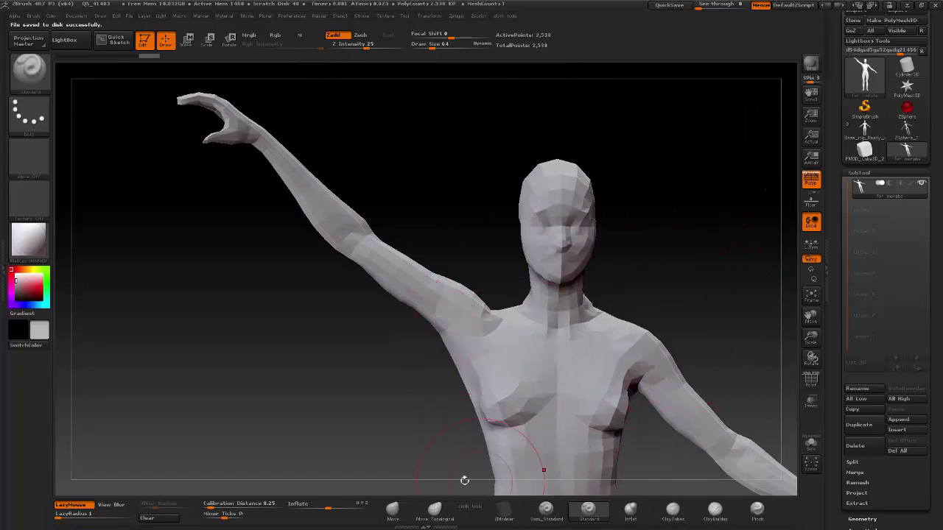
{"action": "left_click", "coordinate": [434, 509]}
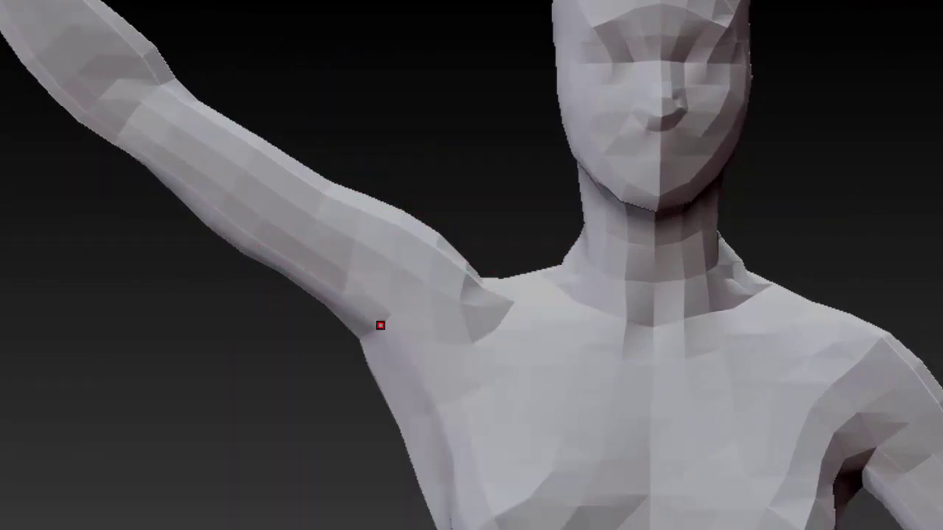
{"action": "key", "text": "shift+f"}
Pull the polygons at the front of the raised arm's armpit inward toward the chest with the Move Topological brush
{"action": "right_click_drag", "start_coordinate": [381, 325], "coordinate": [412, 364], "text": "ctrl"}
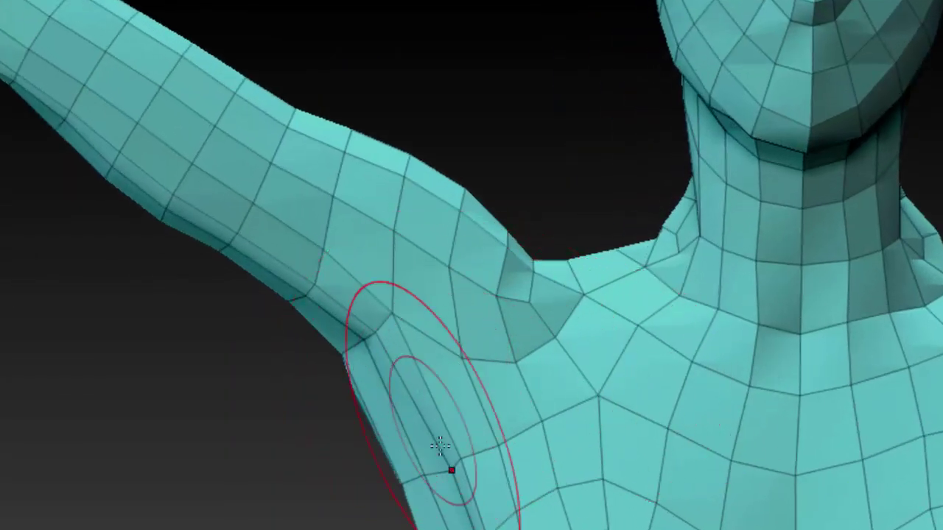
{"action": "mouse_move", "coordinate": [440, 447]}
{"action": "left_mouse_down"}
{"action": "mouse_move", "coordinate": [405, 325]}
{"action": "mouse_move", "coordinate": [485, 345]}
{"action": "left_mouse_up"}
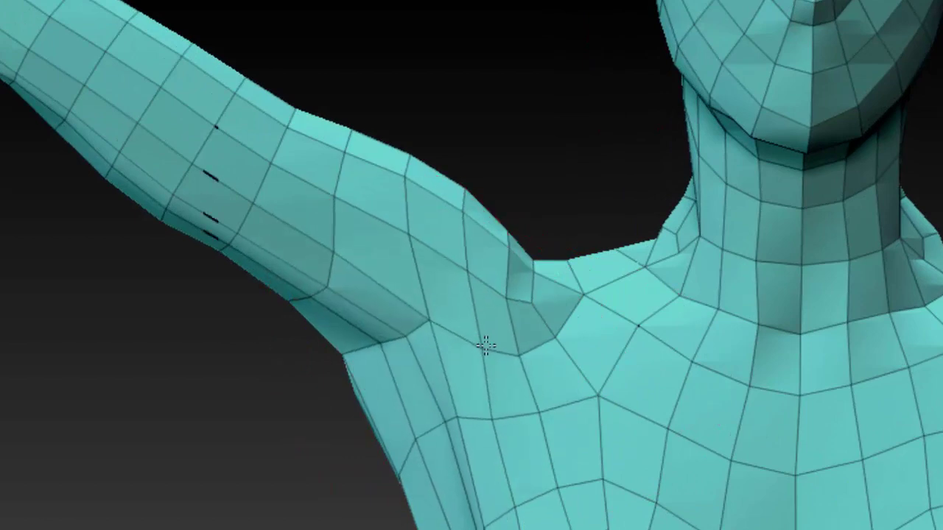
{"action": "left_click_drag", "start_coordinate": [444, 379], "coordinate": [476, 387]}
Smooth the polygons on the back of the raised shoulder and push the side of the back below the armpit inward
{"action": "mouse_move", "coordinate": [514, 247]}
{"action": "left_mouse_down"}
{"action": "mouse_move", "coordinate": [525, 231]}
{"action": "mouse_move", "coordinate": [437, 187]}
{"action": "mouse_move", "coordinate": [439, 178]}
{"action": "mouse_move", "coordinate": [500, 219]}
{"action": "mouse_move", "coordinate": [489, 219]}
{"action": "mouse_move", "coordinate": [559, 213]}
{"action": "mouse_move", "coordinate": [722, 143]}
{"action": "mouse_move", "coordinate": [849, 137]}
{"action": "left_mouse_up"}
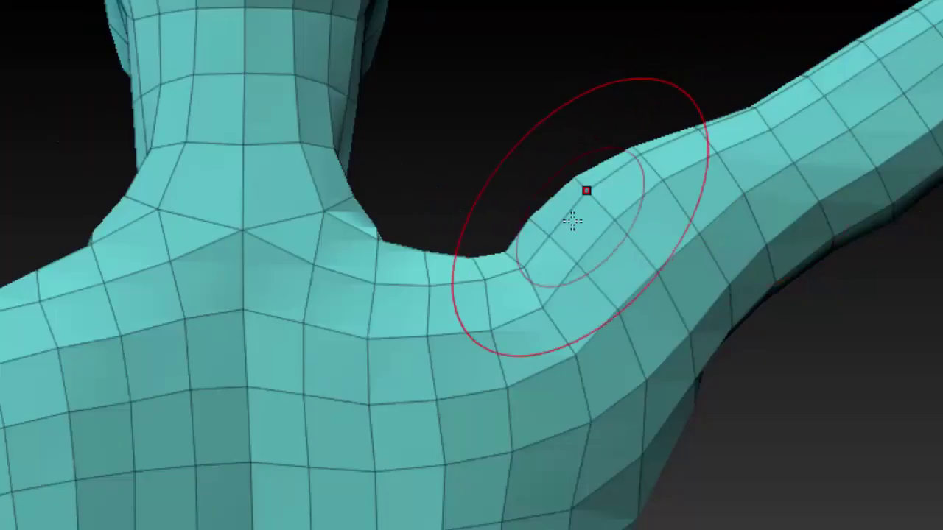
{"action": "mouse_move", "coordinate": [572, 220]}
{"action": "left_mouse_down", "text": "shift"}
{"action": "mouse_move", "coordinate": [486, 268]}
{"action": "mouse_move", "coordinate": [479, 243]}
{"action": "mouse_move", "coordinate": [435, 265]}
{"action": "mouse_move", "coordinate": [511, 396]}
{"action": "left_mouse_up", "text": "shift"}
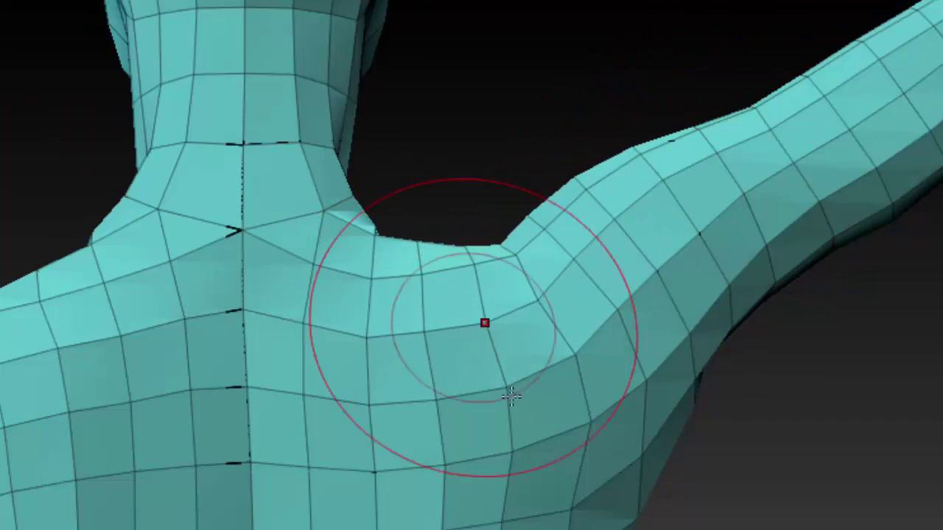
{"action": "mouse_move", "coordinate": [743, 398]}
{"action": "left_mouse_down", "text": "alt"}
{"action": "mouse_move", "coordinate": [729, 327]}
{"action": "mouse_move", "coordinate": [740, 329]}
{"action": "left_mouse_up", "text": "alt"}
{"action": "key", "text": "space"}
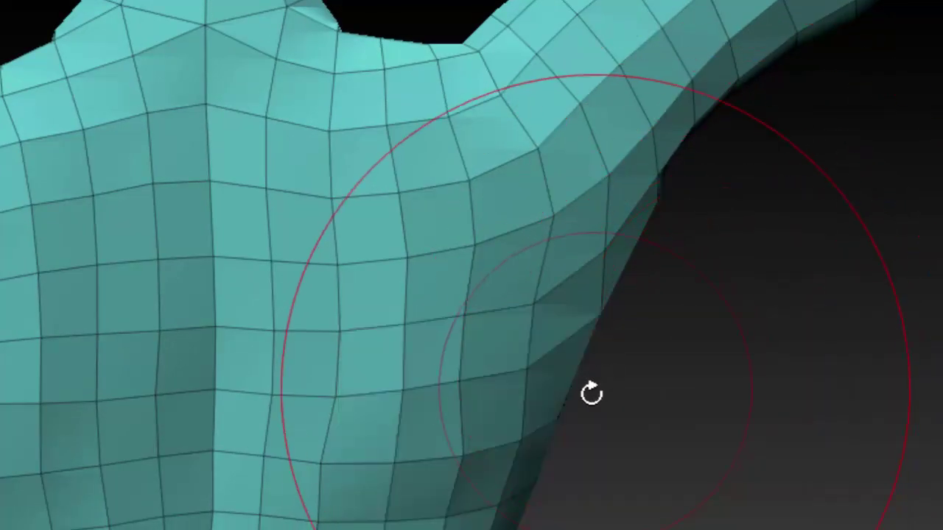
{"action": "left_click_drag", "start_coordinate": [551, 396], "coordinate": [503, 405]}
{"action": "left_click_drag", "start_coordinate": [488, 516], "coordinate": [475, 523]}
{"action": "key", "text": "space"}
Pull the underarm outline of the raised arm up and inward from the front with the Move Topological brush
{"action": "left_click_drag", "start_coordinate": [720, 293], "coordinate": [699, 294]}
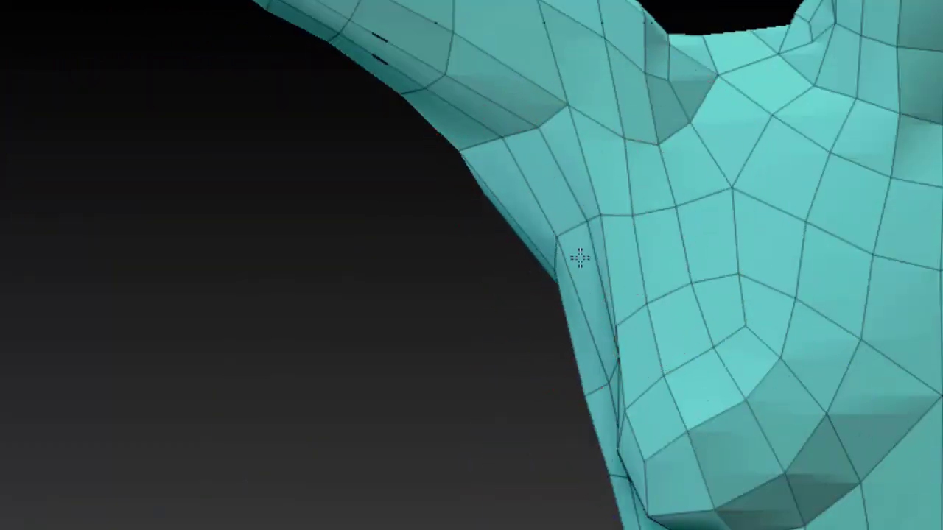
{"action": "left_click_drag", "start_coordinate": [480, 185], "coordinate": [497, 157]}
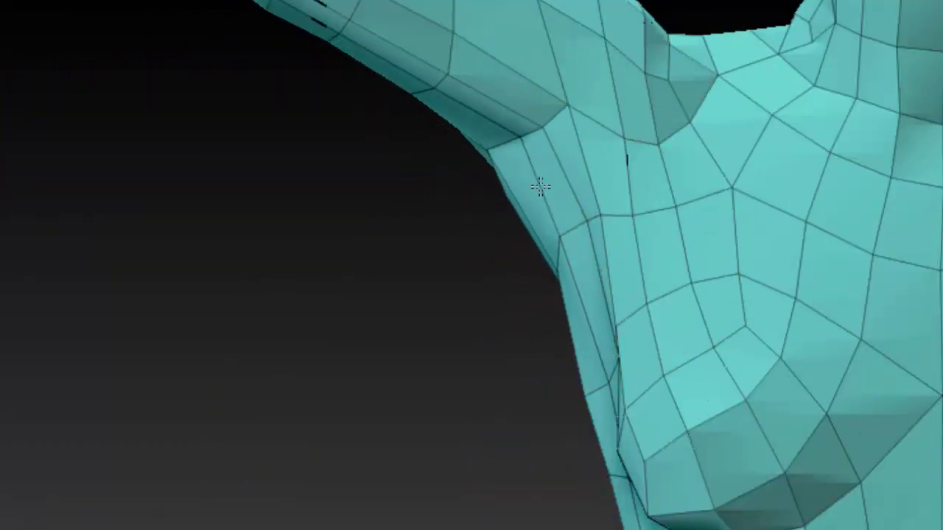
{"action": "left_click_drag", "start_coordinate": [579, 404], "coordinate": [587, 401]}
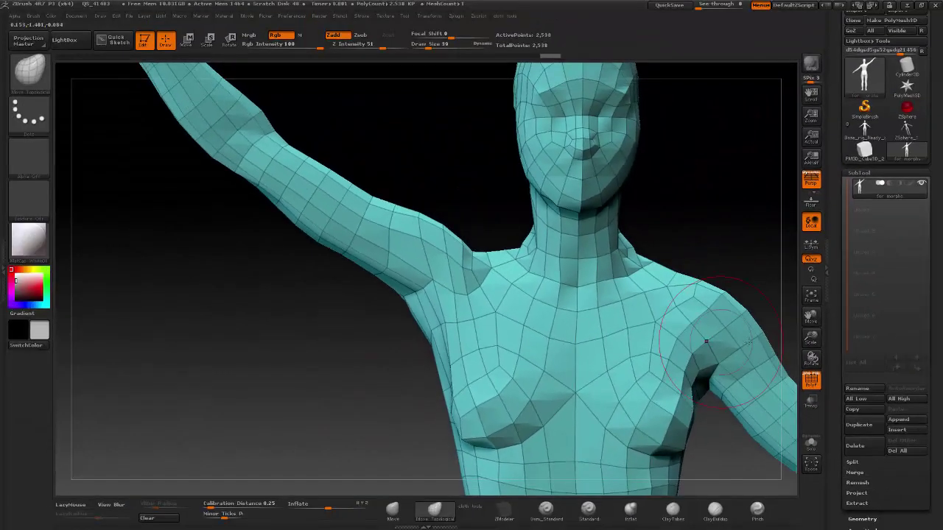
Send the sculpted for morphs mesh back to MODO through GoZ
{"action": "mouse_move", "coordinate": [810, 338]}
{"action": "left_mouse_down"}
{"action": "mouse_move", "coordinate": [795, 300]}
{"action": "mouse_move", "coordinate": [802, 324]}
{"action": "left_mouse_up"}
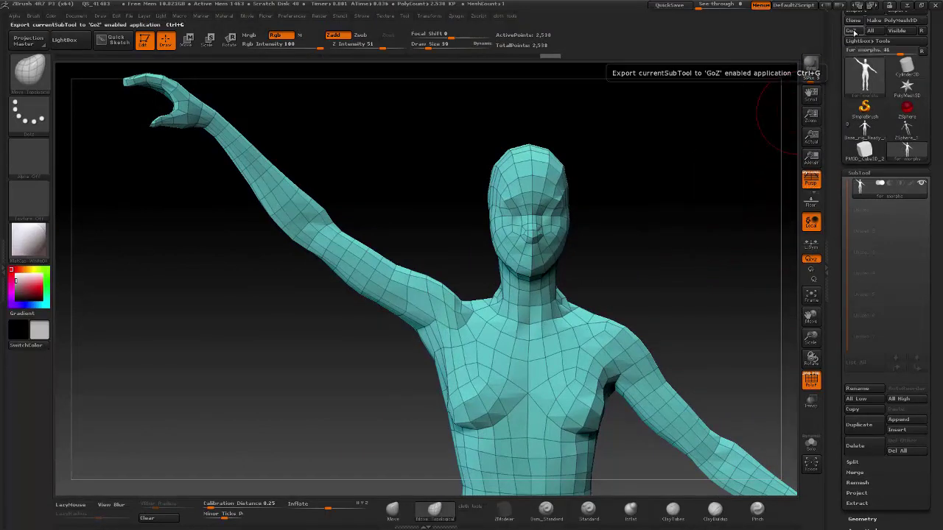
{"action": "left_click", "coordinate": [851, 31]}
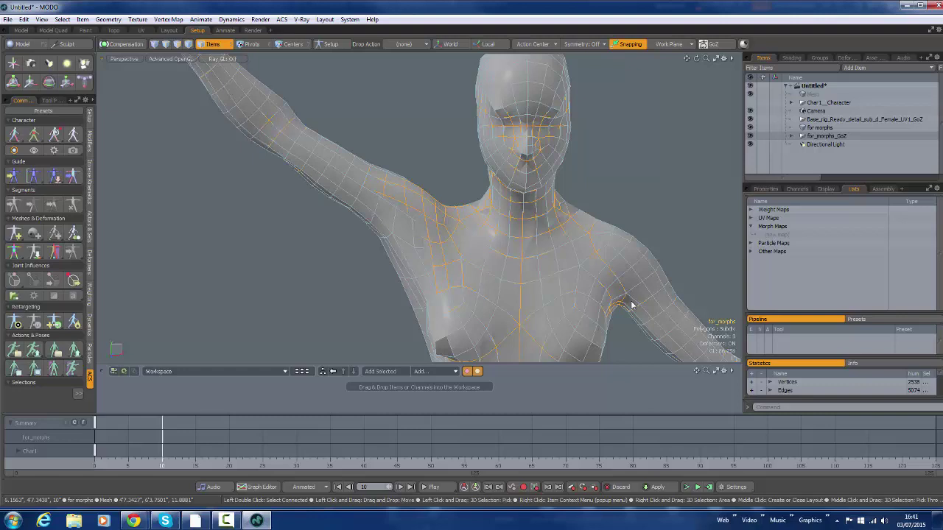
{"action": "left_click_drag", "start_coordinate": [552, 295], "coordinate": [529, 296], "text": "ctrl+alt"}
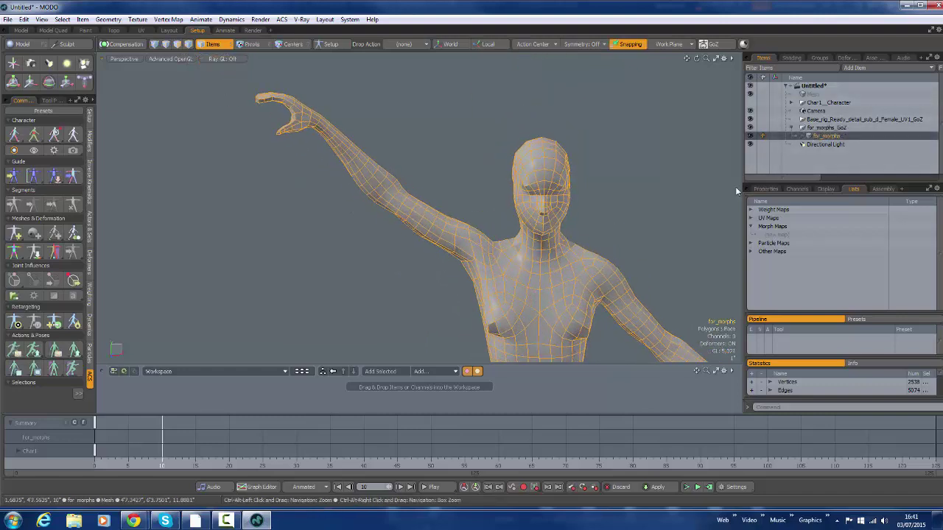
Hide the sculpted for_morphs mesh and show the Char1__Character rig to compare the shoulder shapes
{"action": "left_click", "coordinate": [750, 137]}
{"action": "left_click", "coordinate": [749, 102]}
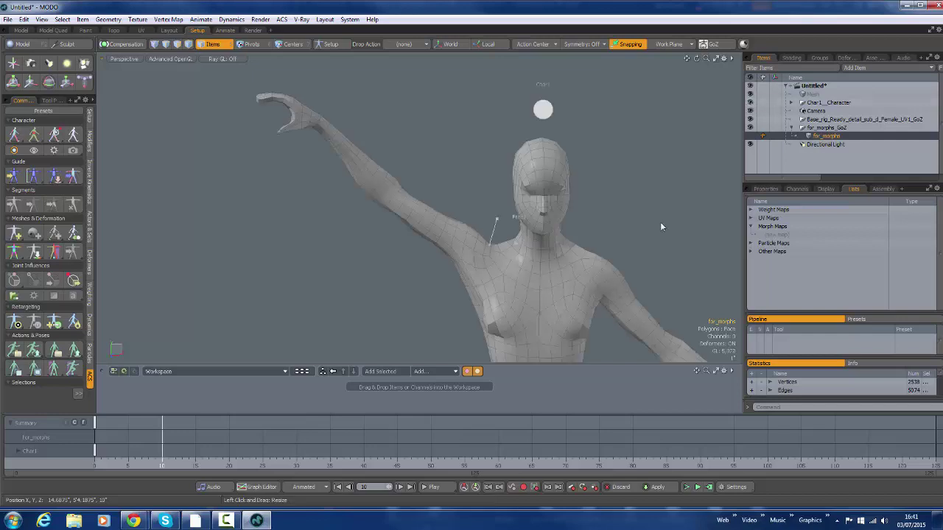
{"action": "left_click_drag", "start_coordinate": [519, 288], "coordinate": [540, 288], "text": "ctrl+alt"}
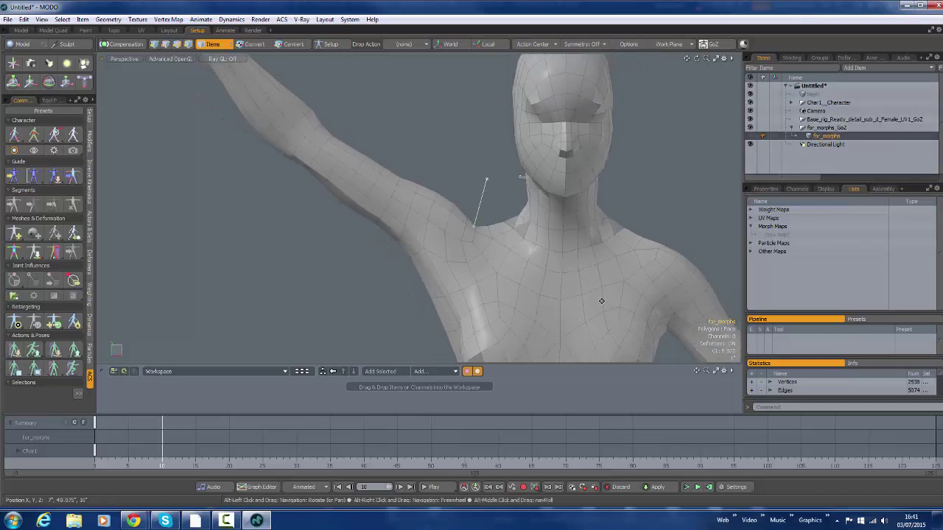
{"action": "left_click_drag", "start_coordinate": [602, 299], "coordinate": [535, 272], "text": "alt+shift"}
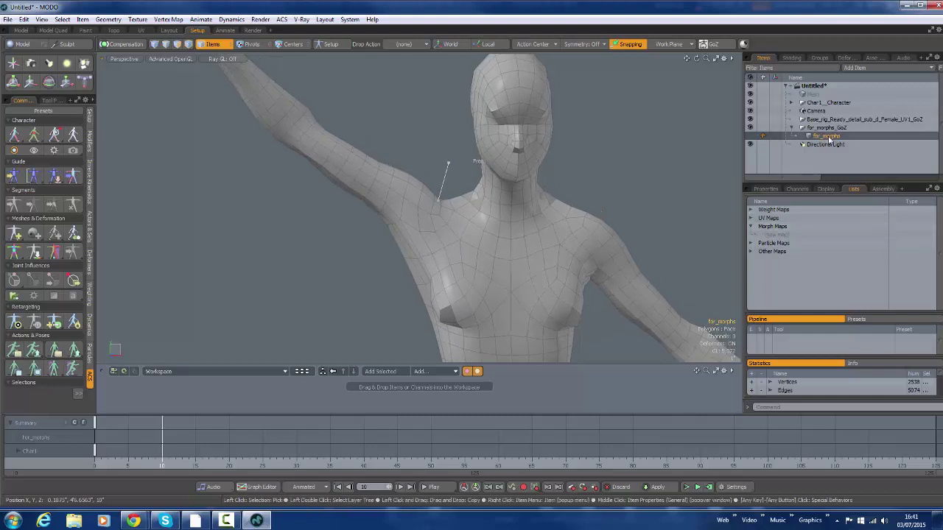
Switch to edge mode and select the Char1__Free1_Corrective morph map on the character's bind mesh
{"action": "key", "text": "2"}
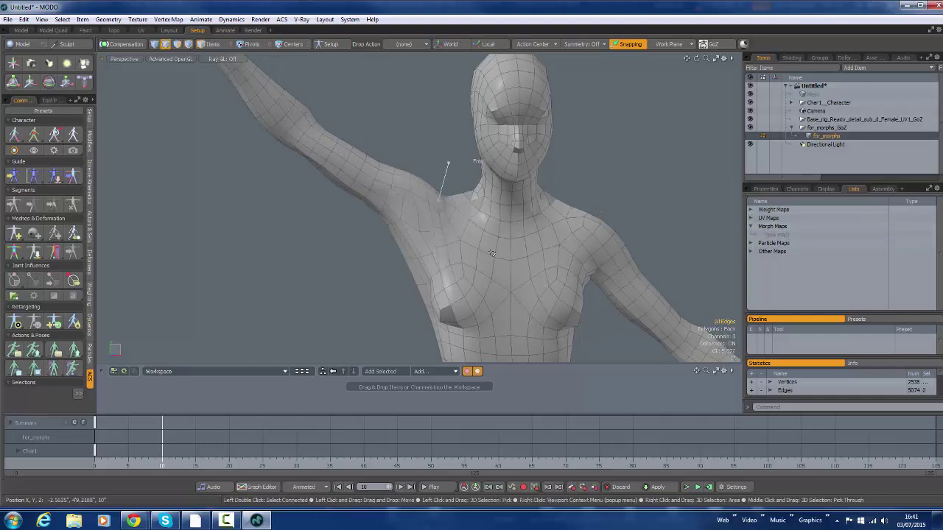
{"action": "left_click", "coordinate": [819, 104]}
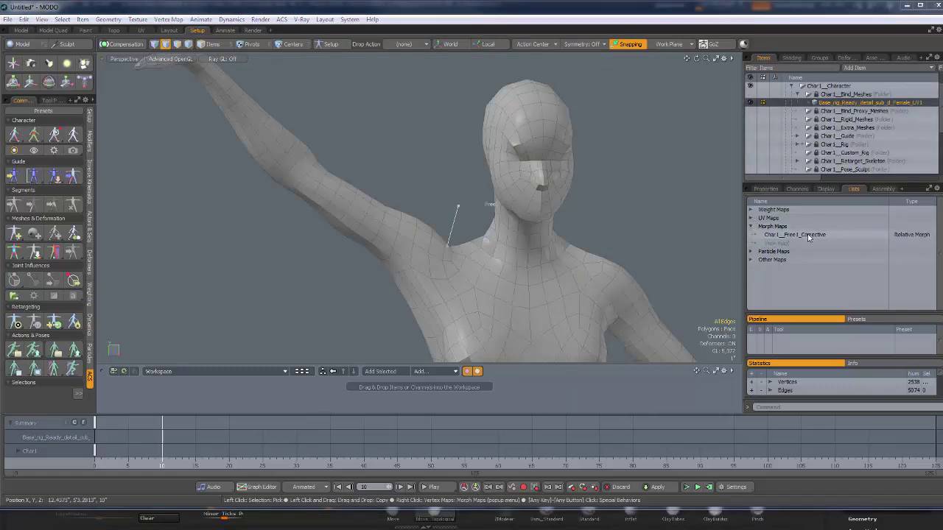
{"action": "left_click", "coordinate": [801, 234]}
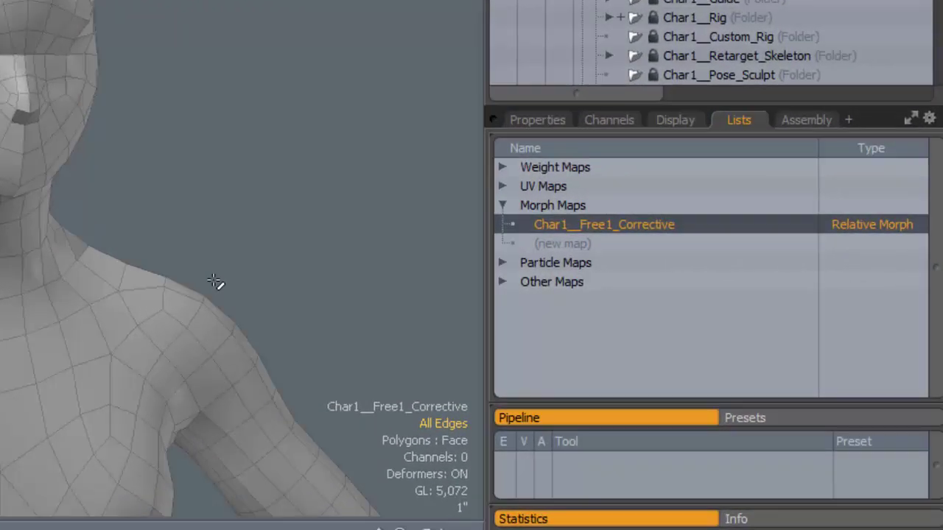
Make the for_morphs mesh visible again as background geometry behind the character's bind mesh
{"action": "left_click_drag", "start_coordinate": [270, 258], "coordinate": [190, 255], "text": "ctrl+alt"}
{"action": "left_click_drag", "start_coordinate": [307, 277], "coordinate": [54, 301], "text": "alt+shift"}
{"action": "left_click_drag", "start_coordinate": [19, 168], "coordinate": [5, 195], "text": "alt"}
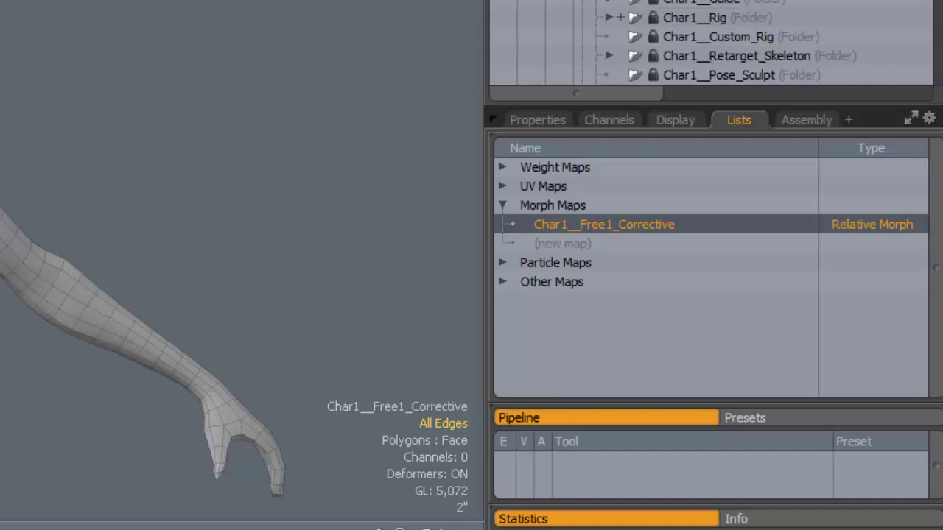
{"action": "scroll", "coordinate": [710, 45], "scroll_direction": "down", "scroll_amount": 1}
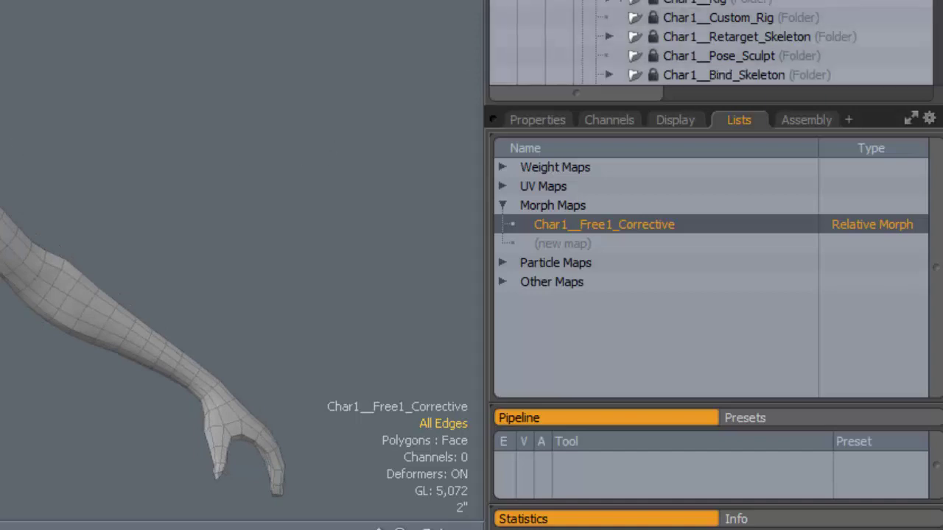
{"action": "left_click", "coordinate": [750, 60]}
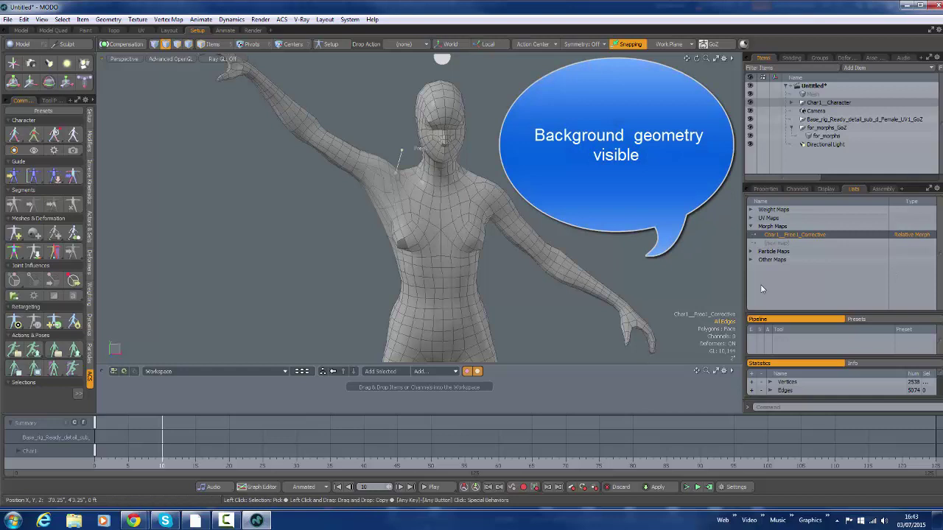
Try the Morph Tool with the Char1__Free1_Corrective map at an amount of 100% in the Model layout
{"action": "left_click", "coordinate": [168, 19]}
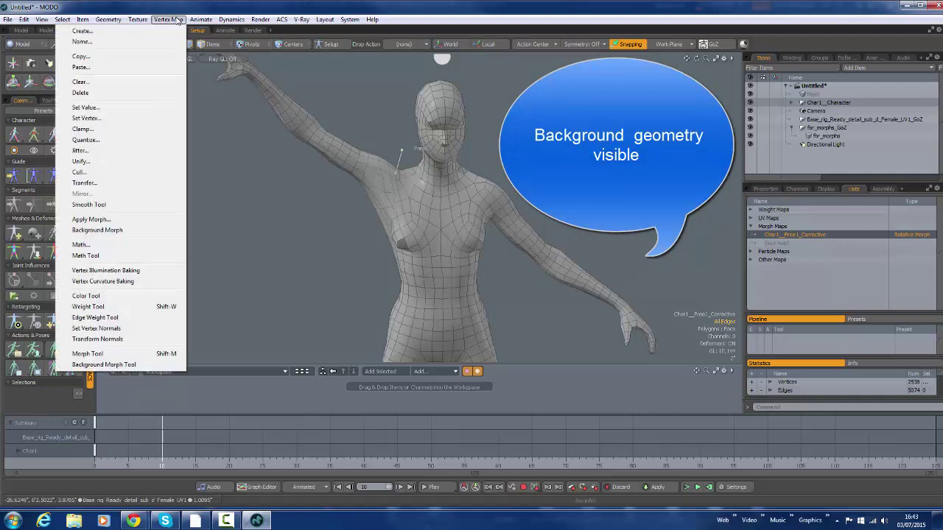
{"action": "left_click", "coordinate": [127, 355]}
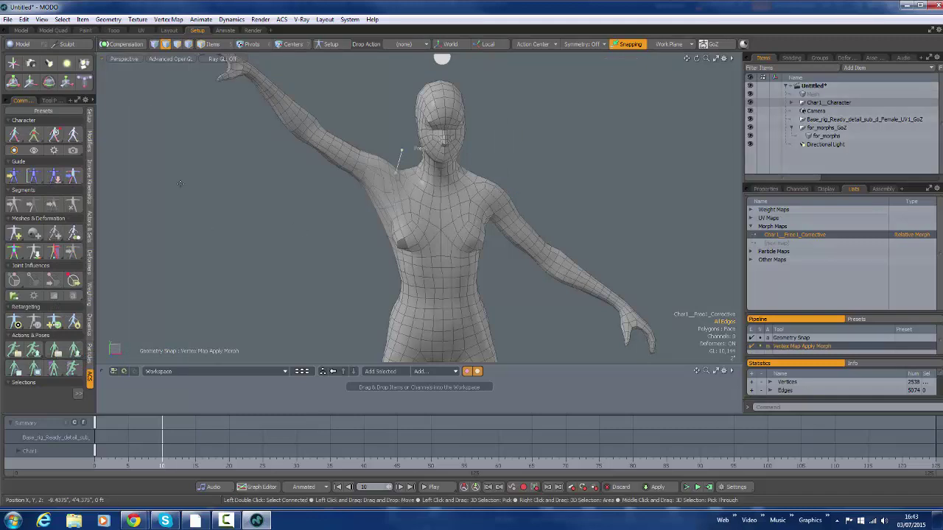
{"action": "left_click", "coordinate": [22, 31]}
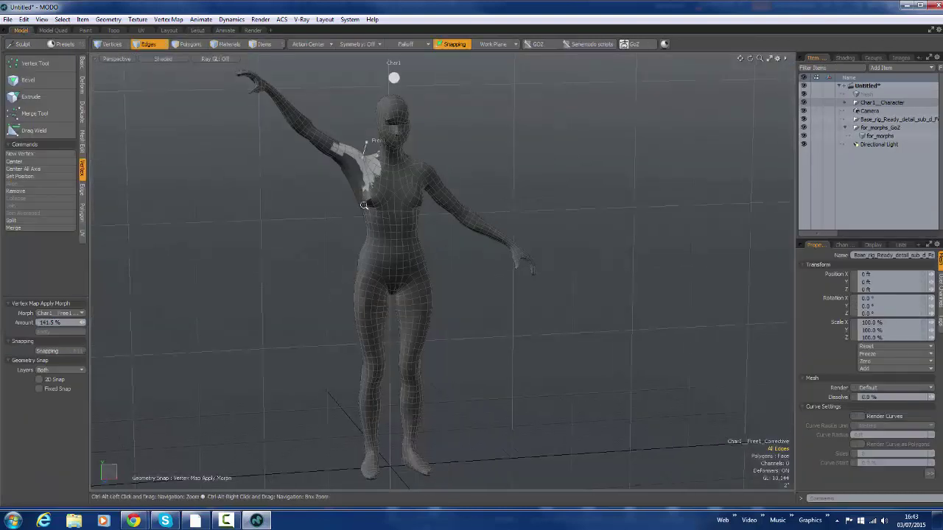
{"action": "left_click_drag", "start_coordinate": [363, 205], "coordinate": [425, 290], "text": "ctrl+alt"}
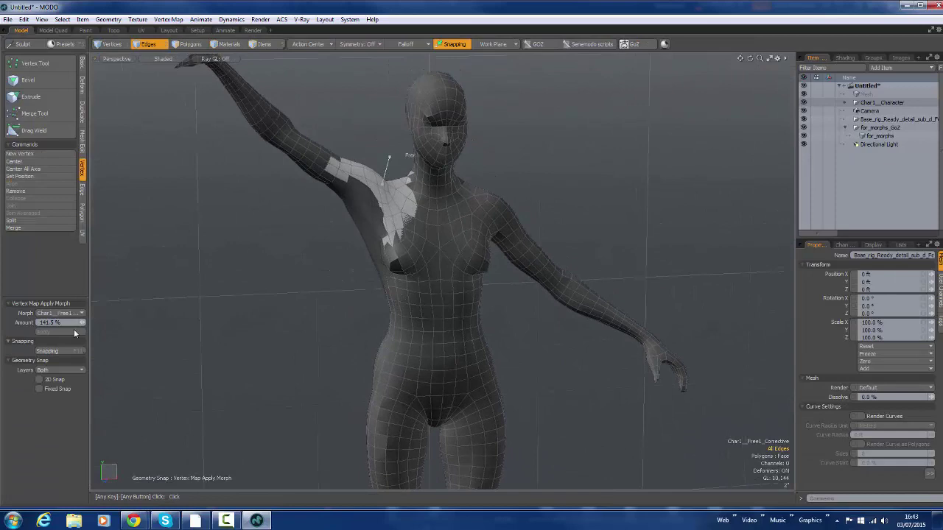
{"action": "left_click_drag", "start_coordinate": [81, 327], "coordinate": [72, 327]}
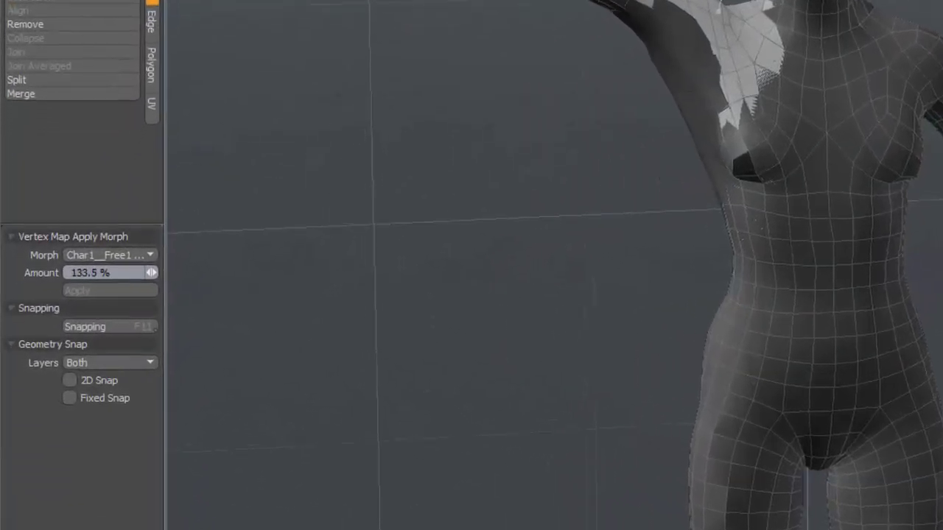
{"action": "left_click", "coordinate": [149, 256]}
{"action": "left_click", "coordinate": [148, 256]}
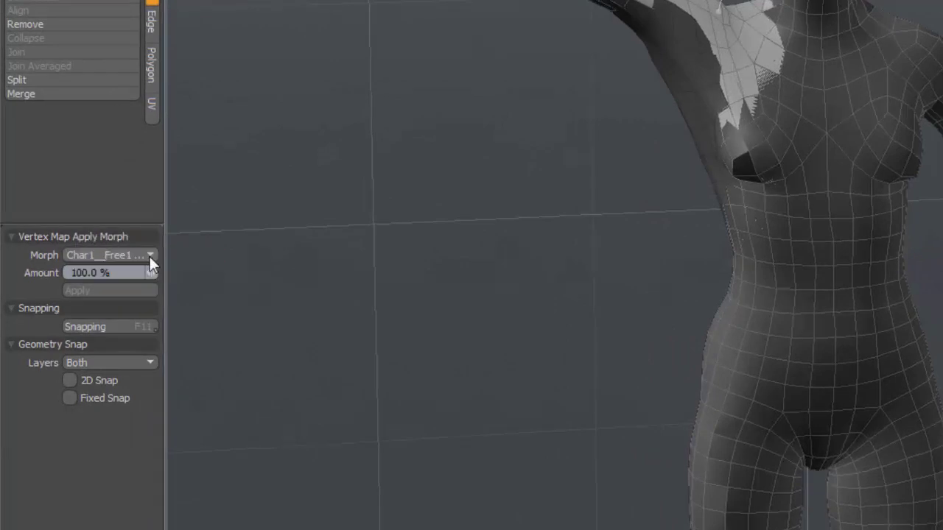
{"action": "left_click_drag", "start_coordinate": [538, 256], "coordinate": [663, 158], "text": "alt"}
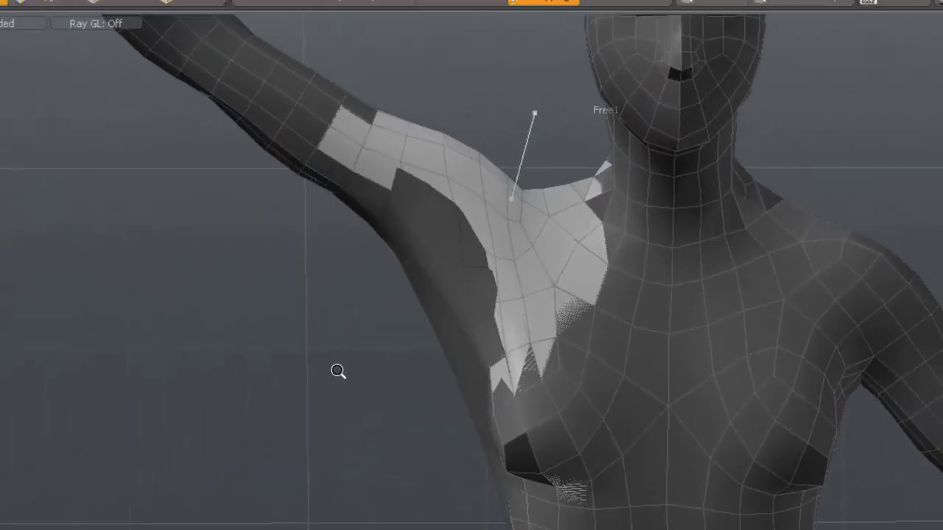
{"action": "left_click_drag", "start_coordinate": [338, 371], "coordinate": [311, 359], "text": "ctrl+alt"}
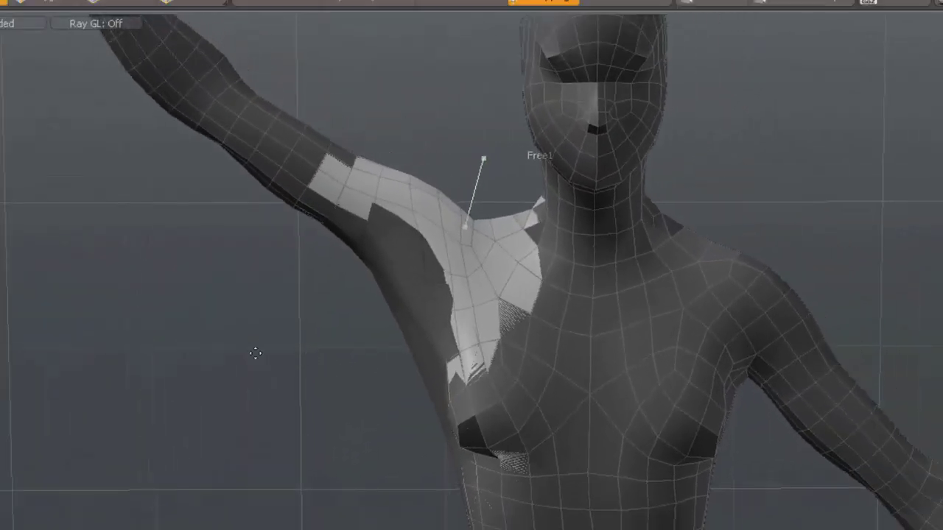
{"action": "left_click_drag", "start_coordinate": [364, 517], "coordinate": [389, 528], "text": "alt"}
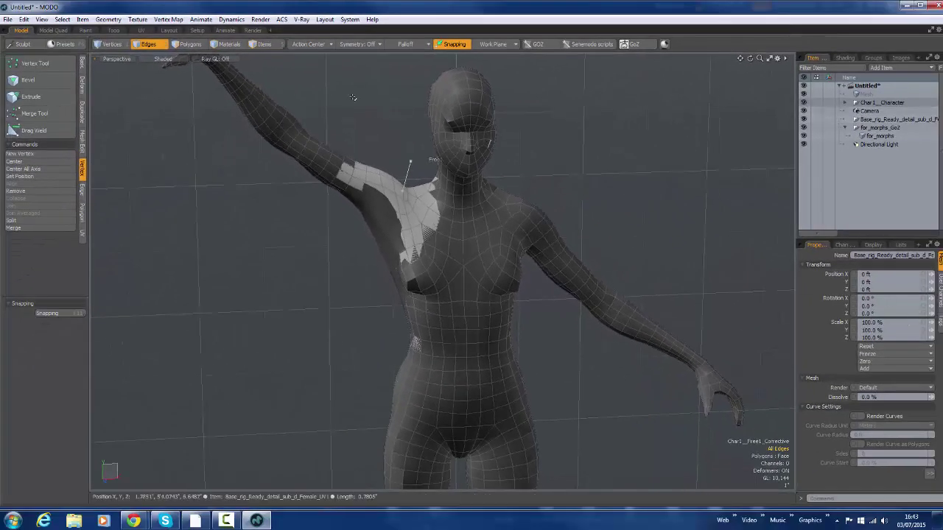
Expand Char1__Character down to the mesh in Char1__Bind_Meshes and check which morph map is selected for it
{"action": "left_click", "coordinate": [846, 103]}
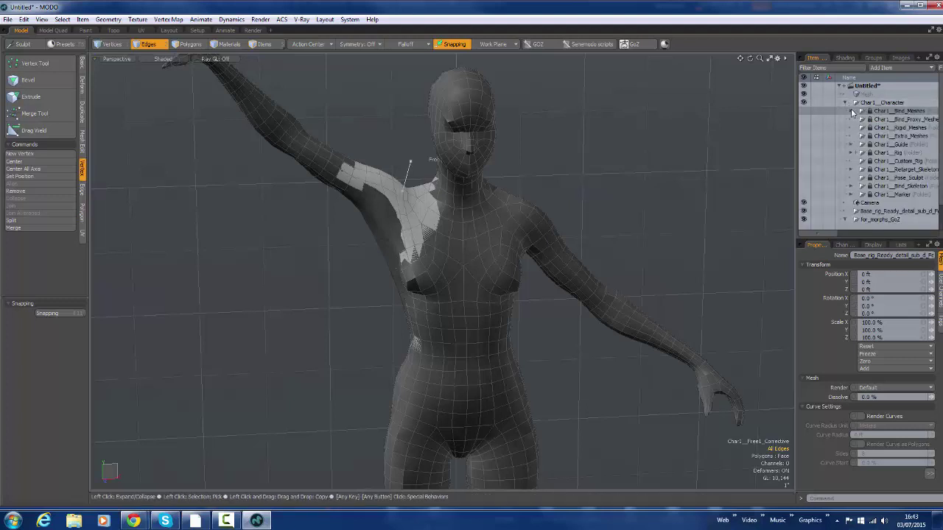
{"action": "left_click", "coordinate": [852, 111]}
{"action": "left_click", "coordinate": [900, 244]}
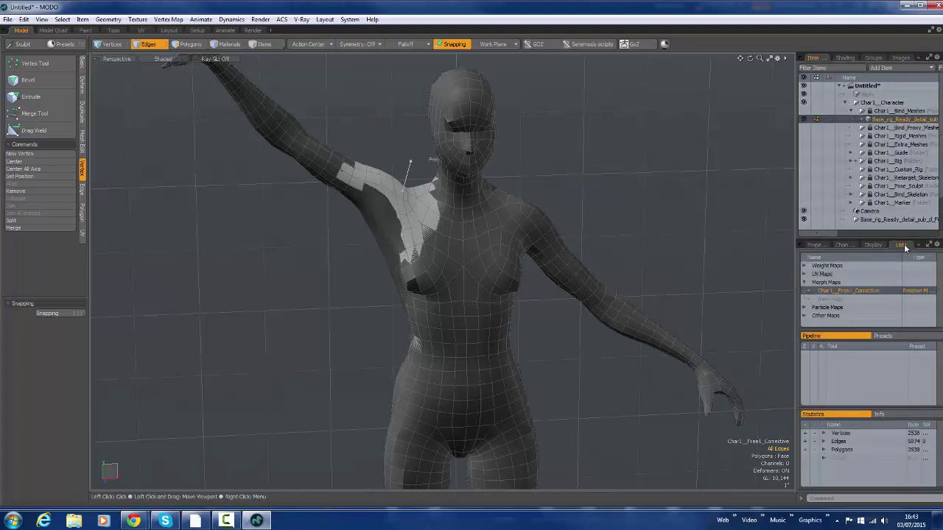
{"action": "left_click", "coordinate": [819, 245]}
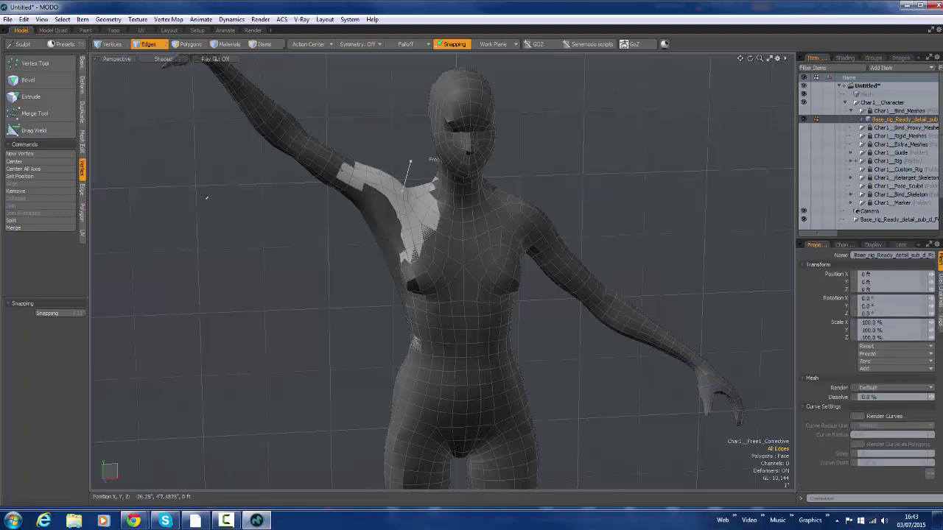
Apply the Background Morph Tool at 100% to transfer the for_morphs shape into the Char1__Free1_Corrective map
{"action": "left_click", "coordinate": [168, 19]}
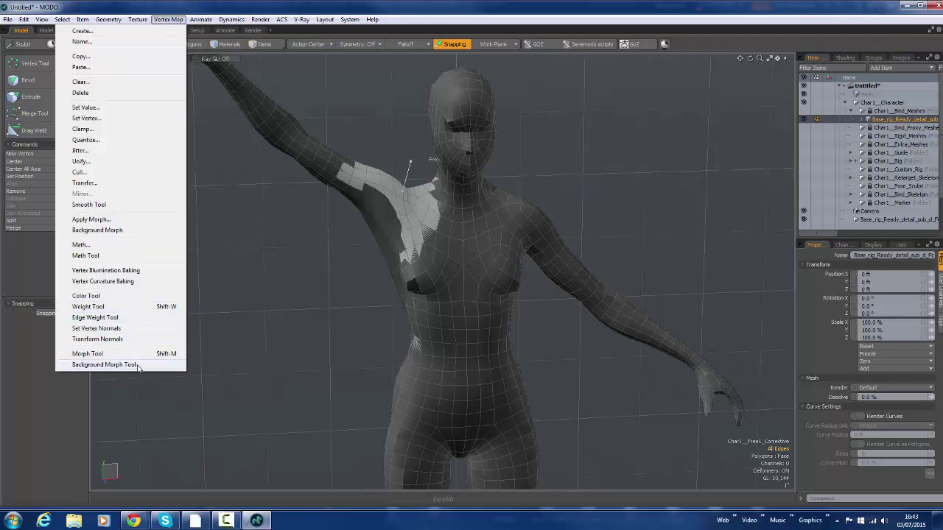
{"action": "left_click", "coordinate": [103, 364]}
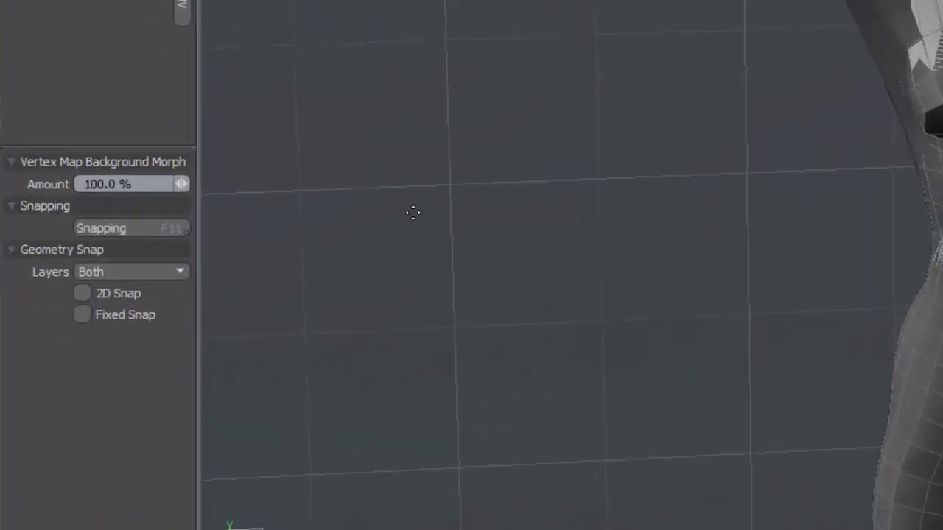
{"action": "left_click_drag", "start_coordinate": [639, 161], "coordinate": [672, 89], "text": "alt"}
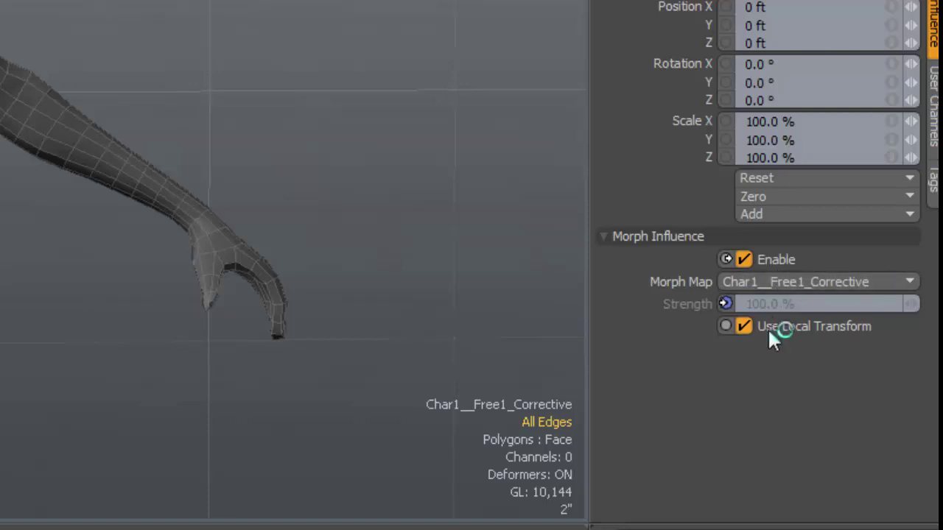
Toggle the Enable option of the Char1__Free1_Corrective morph influence and review its morph map choices
{"action": "left_click", "coordinate": [744, 260]}
{"action": "left_click", "coordinate": [913, 290]}
{"action": "left_click", "coordinate": [913, 289]}
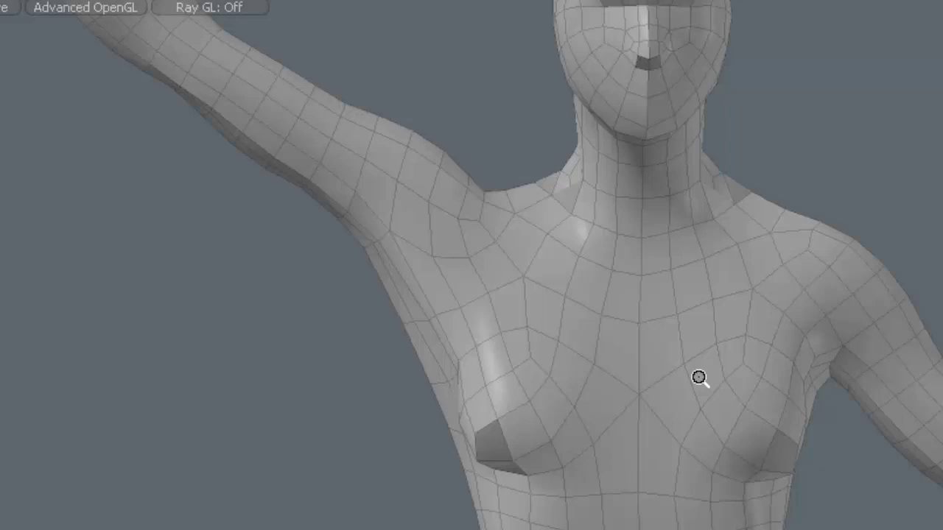
{"action": "left_click_drag", "start_coordinate": [698, 377], "coordinate": [669, 375], "text": "ctrl+alt"}
{"action": "left_click_drag", "start_coordinate": [735, 379], "coordinate": [865, 503], "text": "alt+shift"}
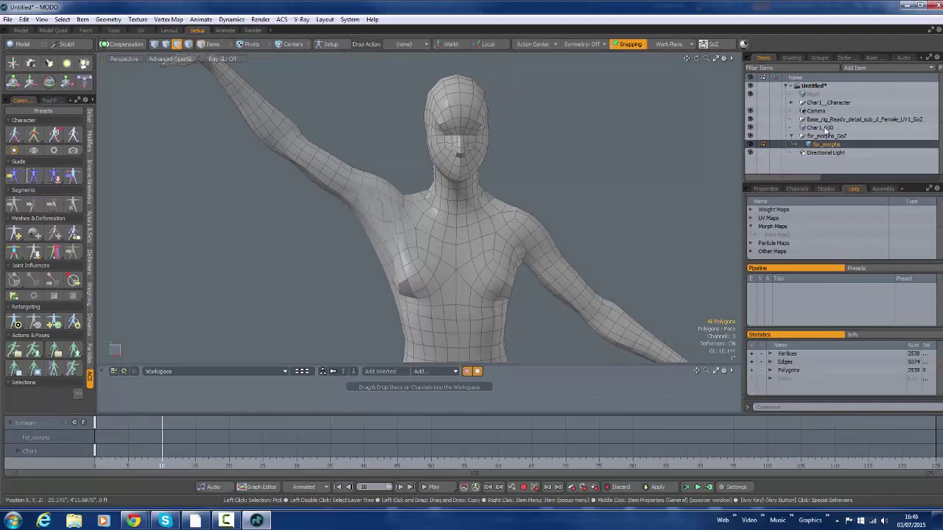
Add a Morph Influence deformer to the Char1_010 mesh
{"action": "left_click", "coordinate": [821, 127]}
{"action": "right_click", "coordinate": [824, 128]}
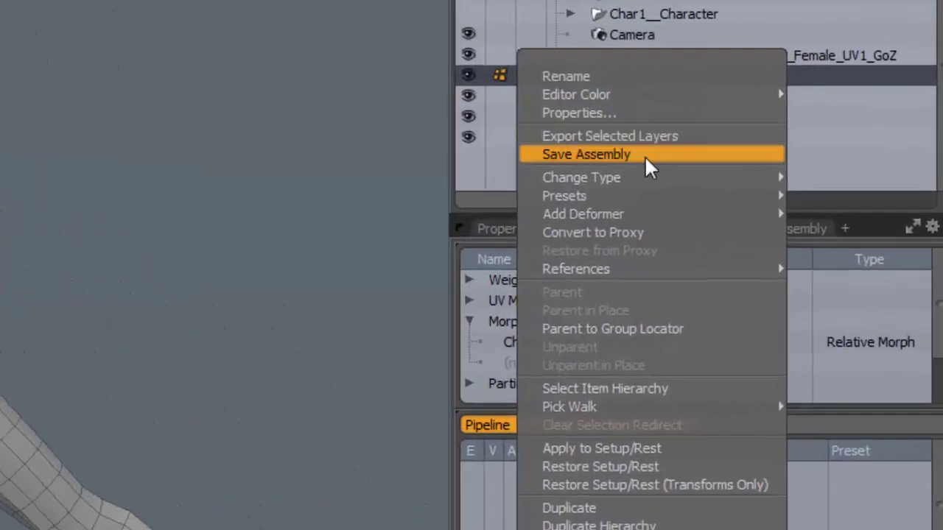
{"action": "mouse_move", "coordinate": [821, 169]}
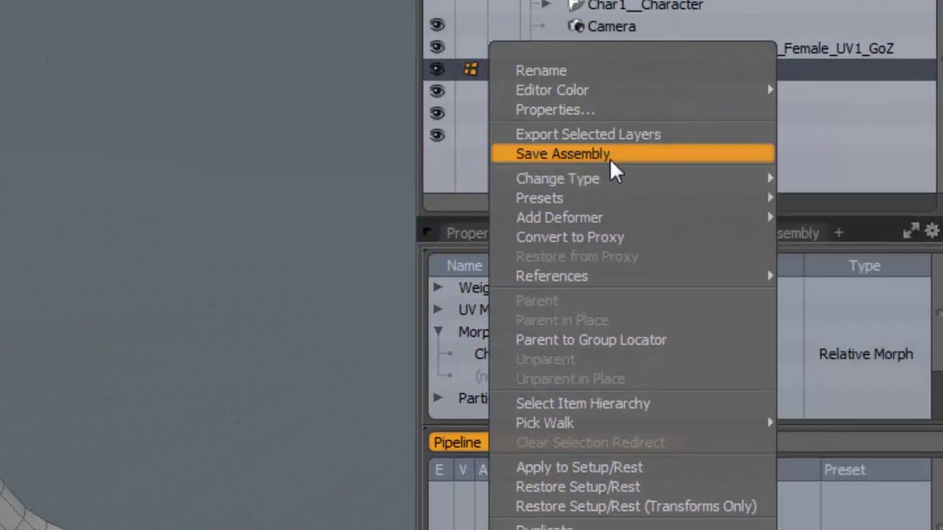
{"action": "mouse_move", "coordinate": [624, 221]}
{"action": "mouse_move", "coordinate": [859, 241]}
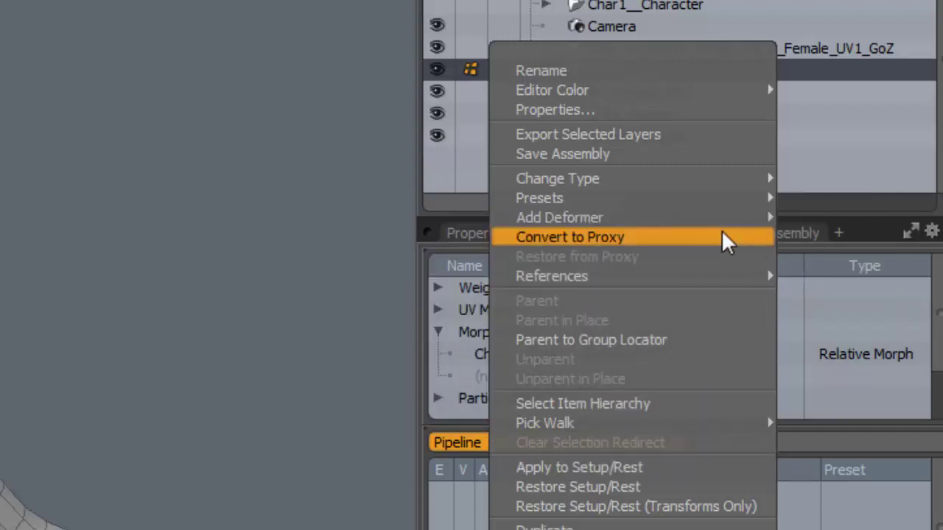
{"action": "mouse_move", "coordinate": [750, 218]}
{"action": "mouse_move", "coordinate": [828, 263]}
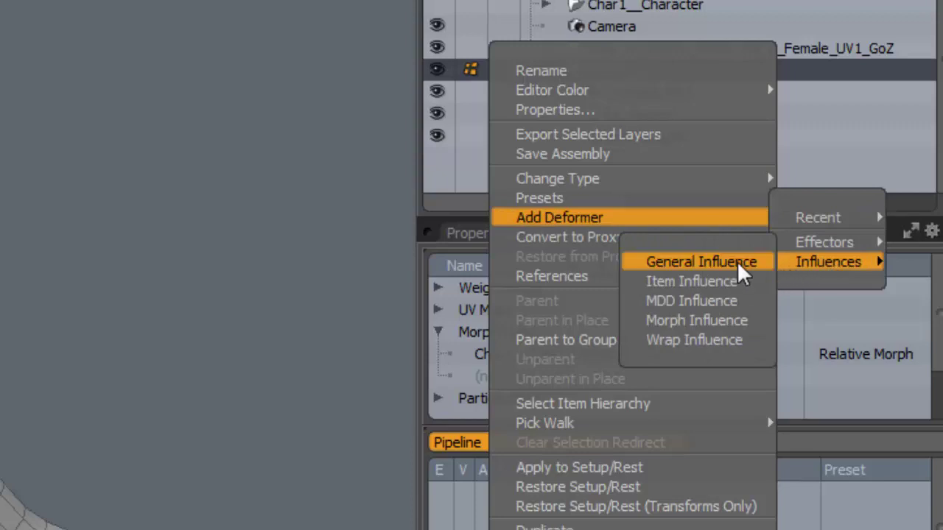
{"action": "left_click", "coordinate": [726, 321]}
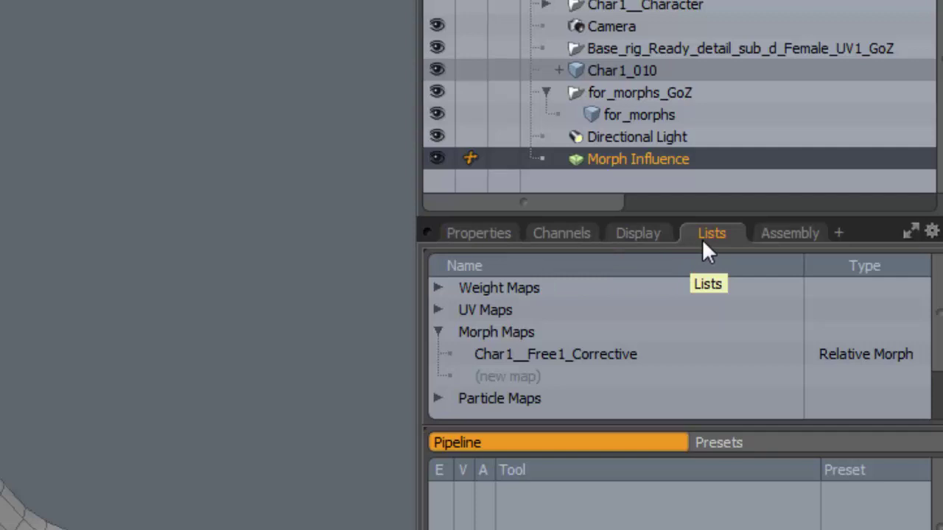
Create a new relative morph map named Morph and assign it as the Morph Influence's morph map
{"action": "left_click_drag", "start_coordinate": [568, 425], "coordinate": [568, 529]}
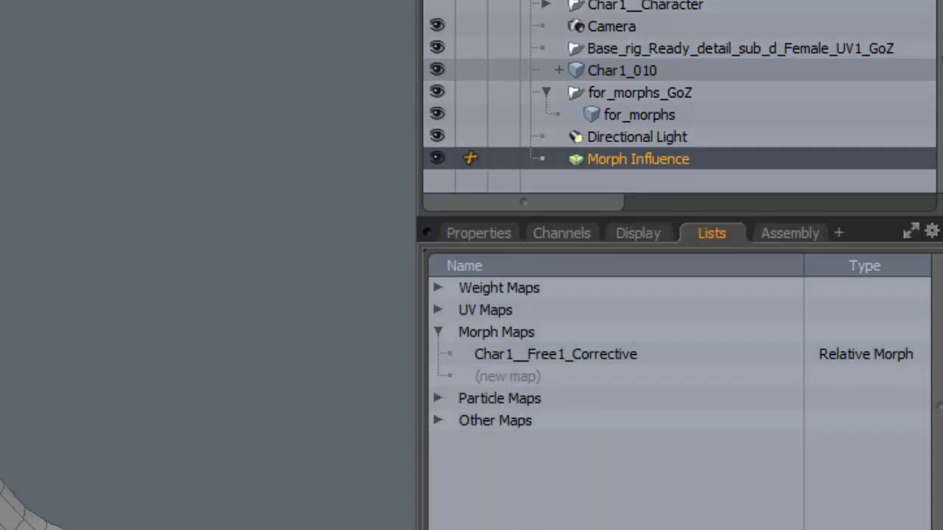
{"action": "key", "text": "Return"}
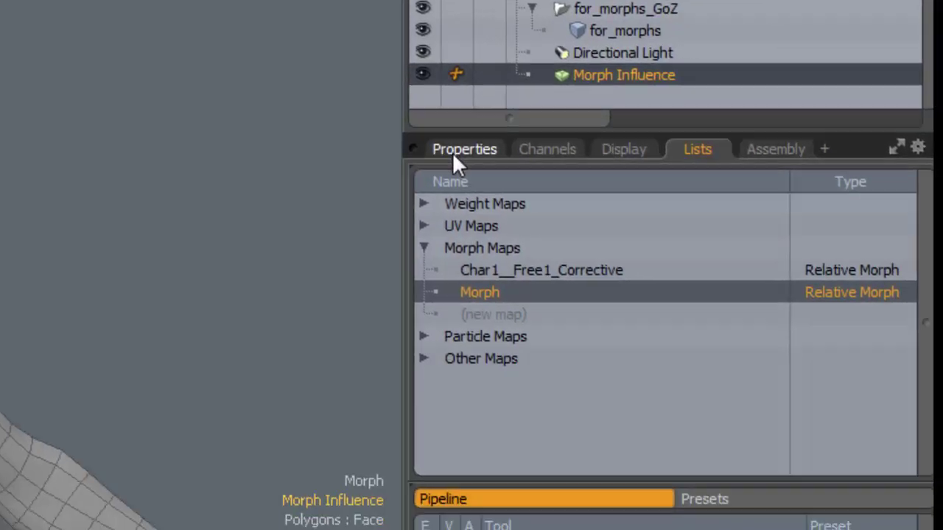
{"action": "left_click", "coordinate": [471, 234]}
{"action": "left_click", "coordinate": [676, 394]}
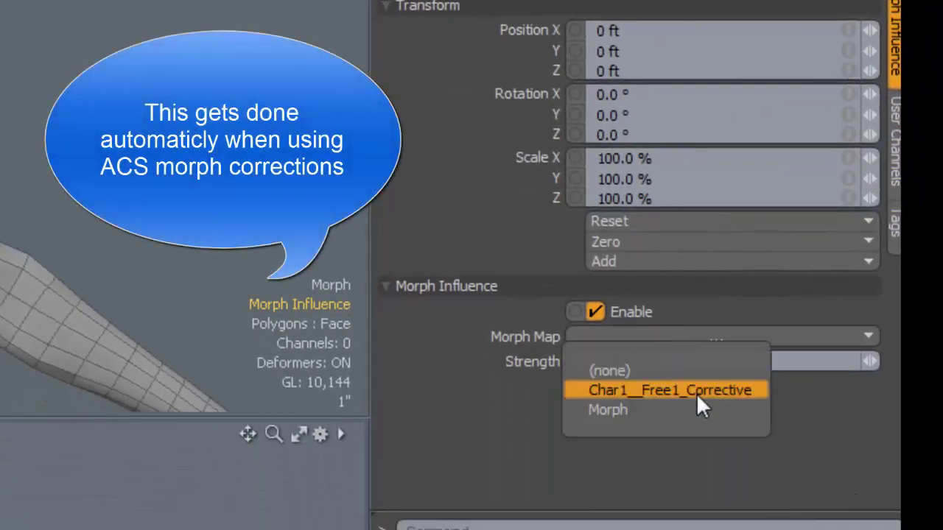
{"action": "left_click", "coordinate": [700, 410]}
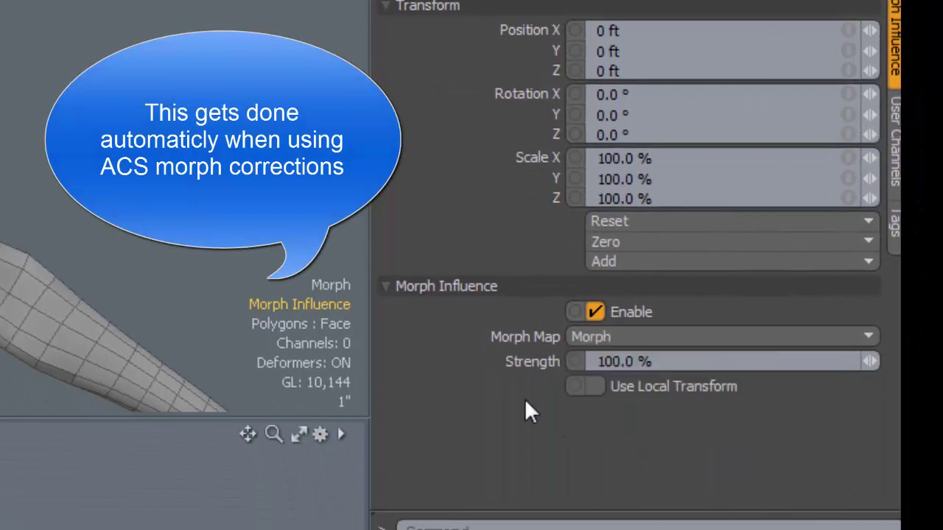
Transfer the for_morphs shape into the Morph map of Char1_010 as a background morph and examine the raised shoulder
{"action": "left_click_drag", "start_coordinate": [44, 231], "coordinate": [22, 231], "text": "ctrl+alt"}
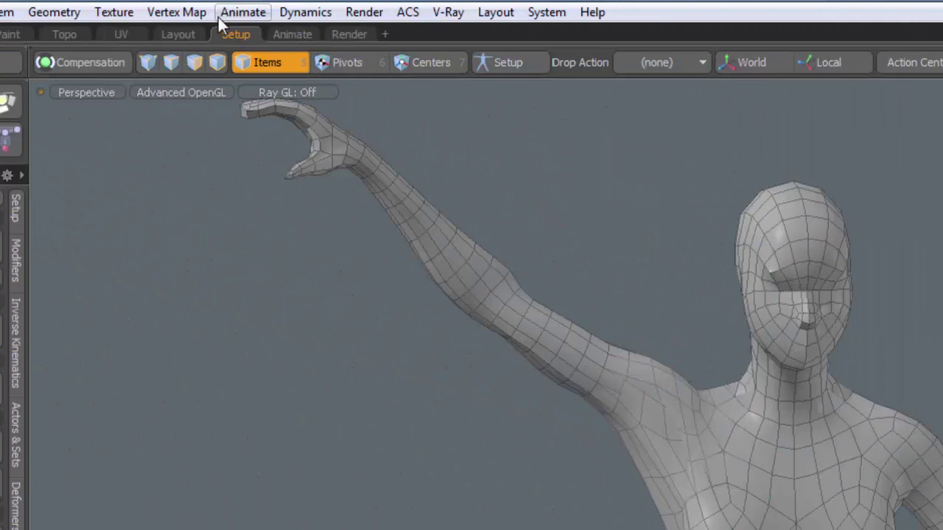
{"action": "left_click", "coordinate": [181, 12]}
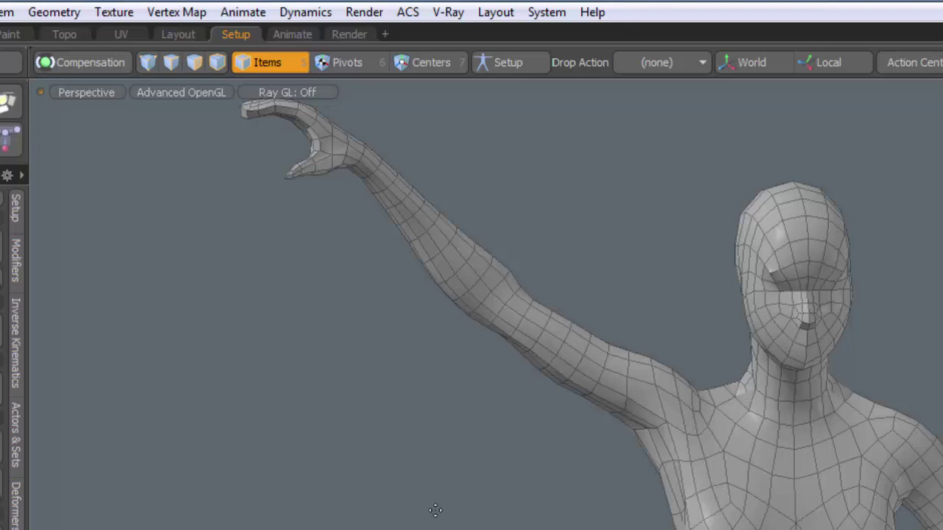
{"action": "left_click_drag", "start_coordinate": [900, 472], "coordinate": [865, 472], "text": "alt"}
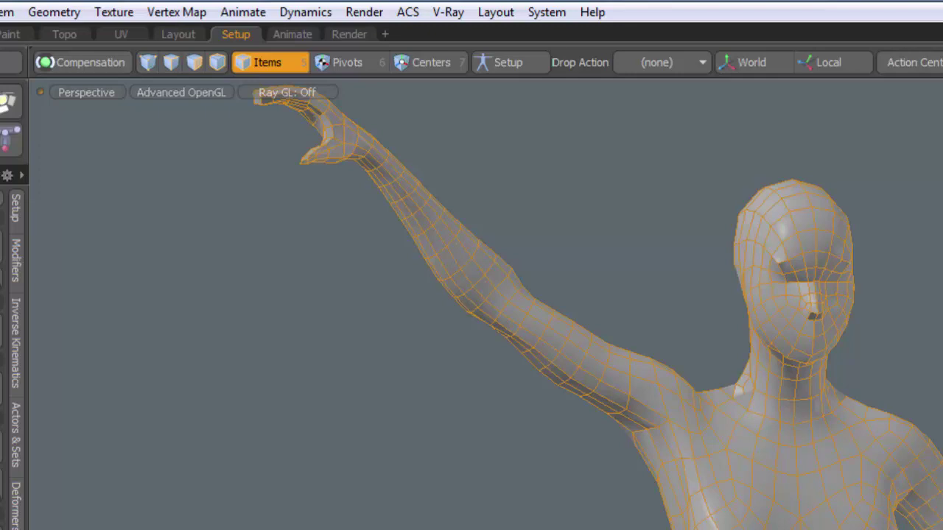
{"action": "key", "text": "Delete"}
{"action": "left_click", "coordinate": [284, 317]}
{"action": "left_click", "coordinate": [280, 317]}
{"action": "left_click", "coordinate": [867, 467]}
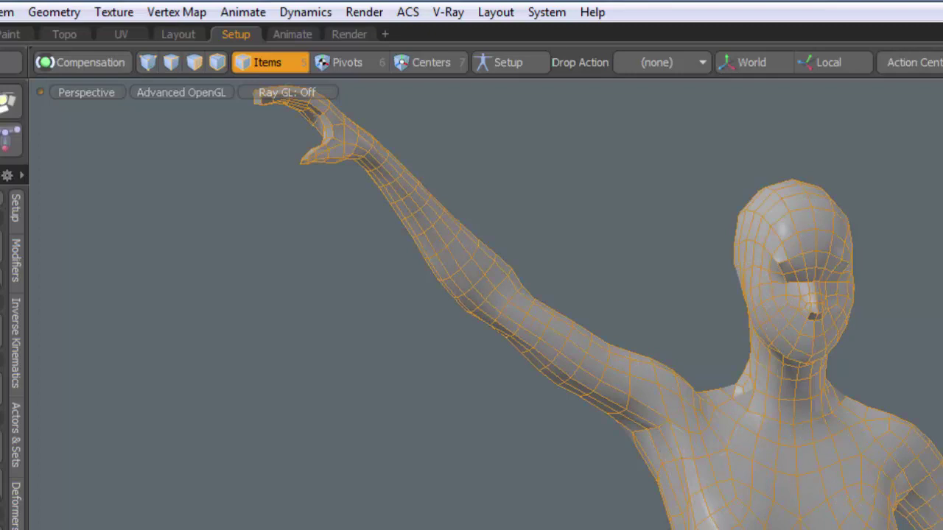